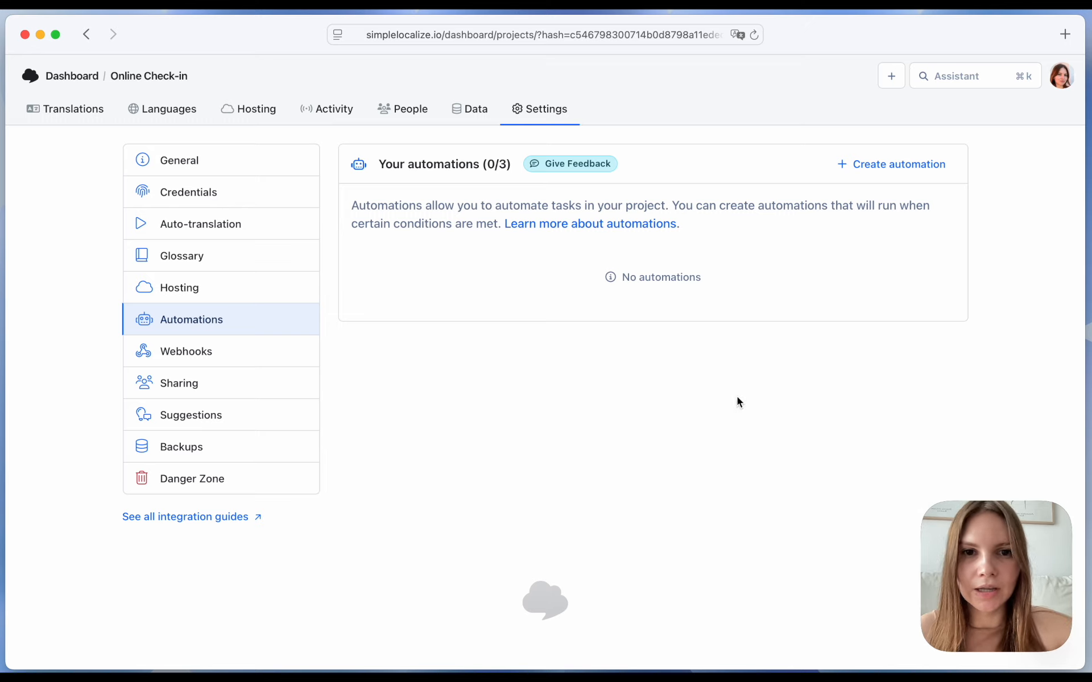
# Start a new automation named "Automation 1" that runs on translation changes, and check the available source type filters.
pyautogui.click(862, 168)
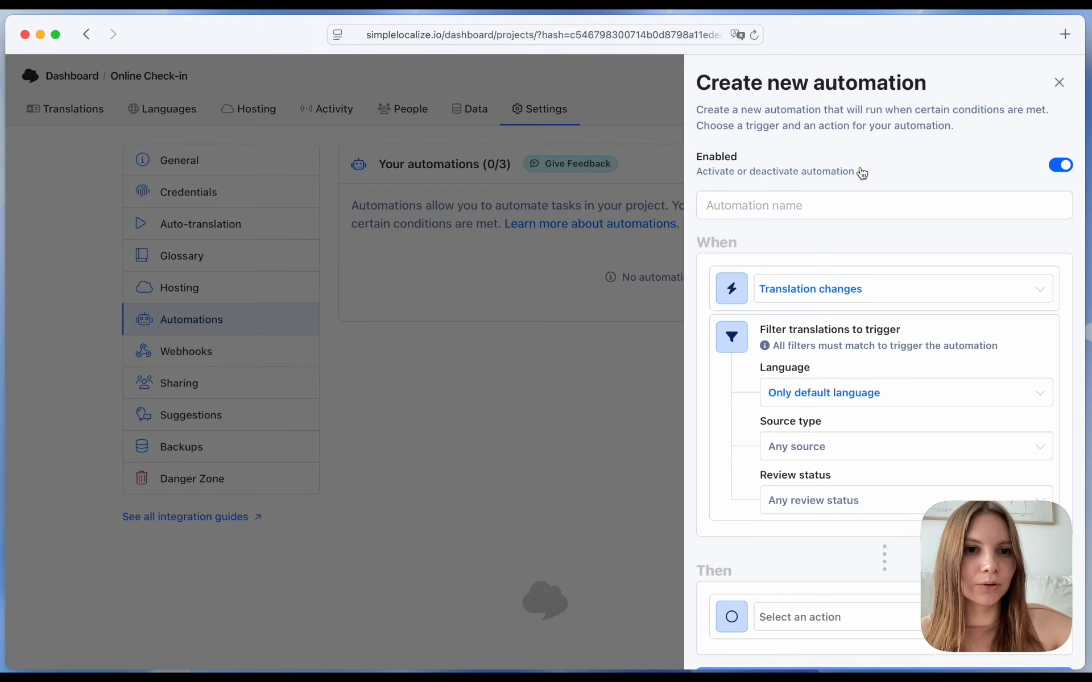
pyautogui.click(817, 202)
pyautogui.write('Autro')
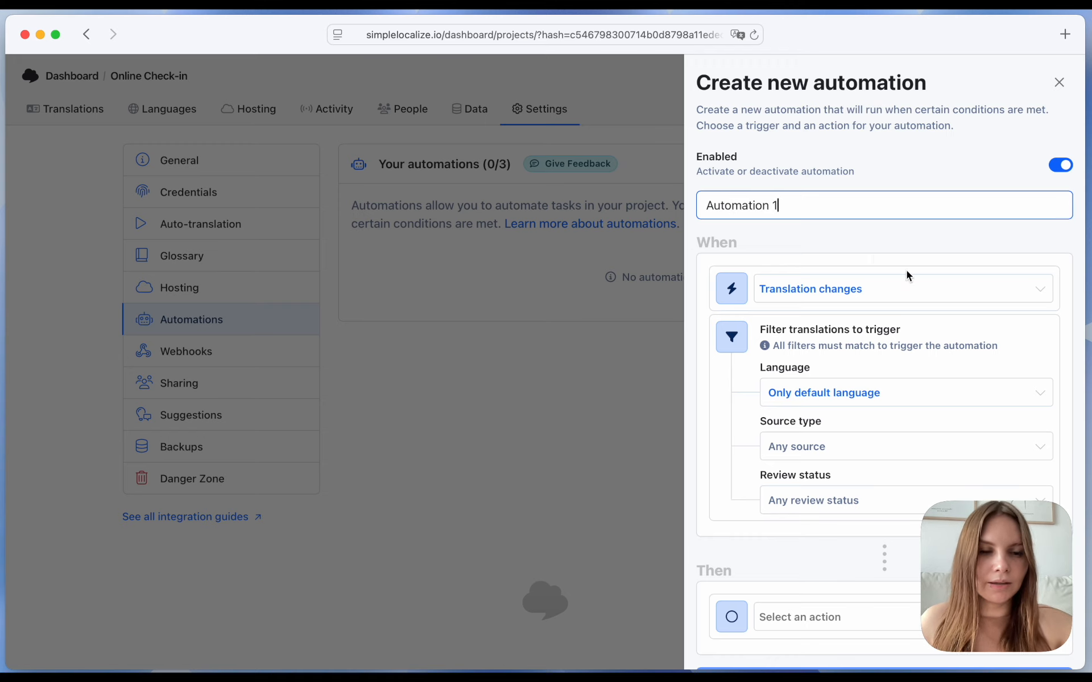
pyautogui.click(817, 237)
pyautogui.scroll(-2, 817, 237)
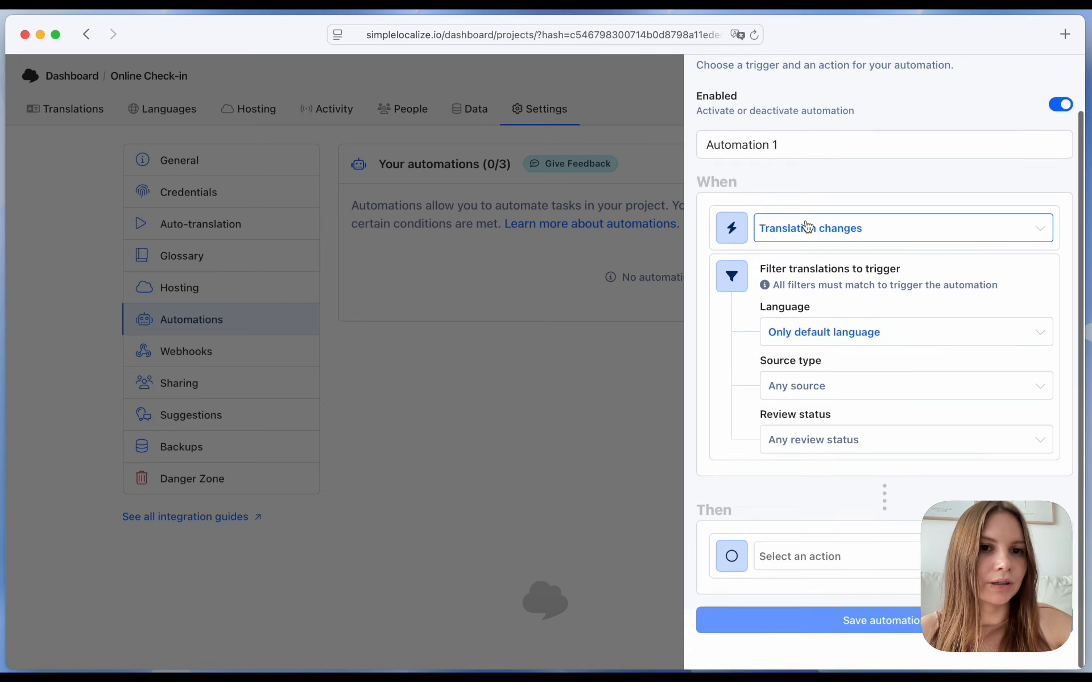
pyautogui.click(830, 395)
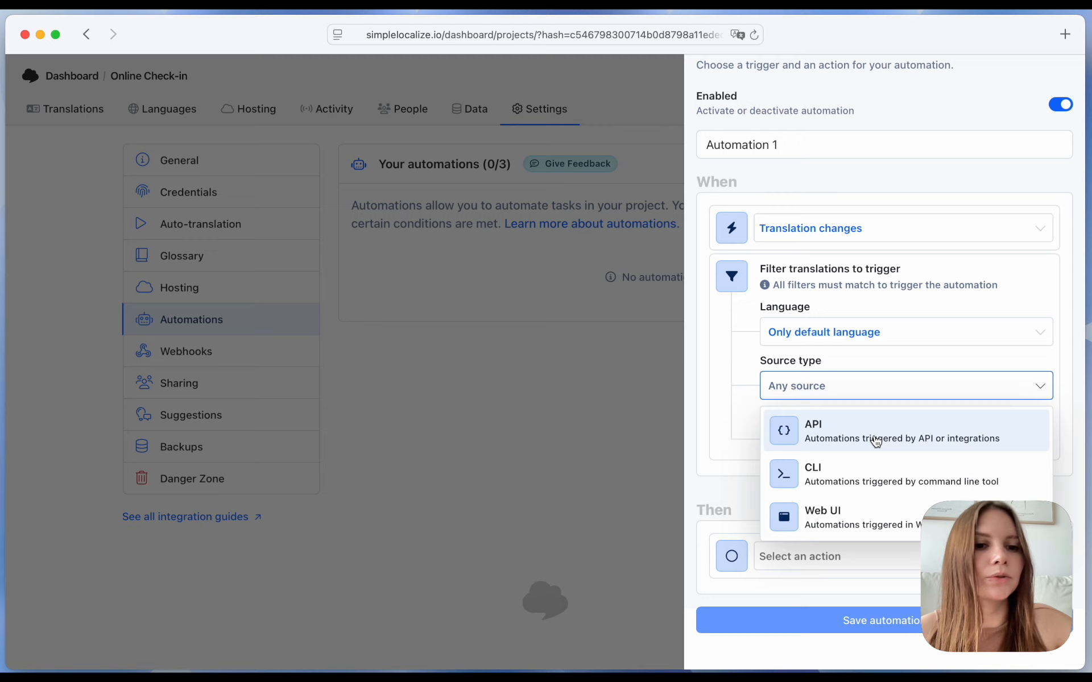
pyautogui.click(855, 392)
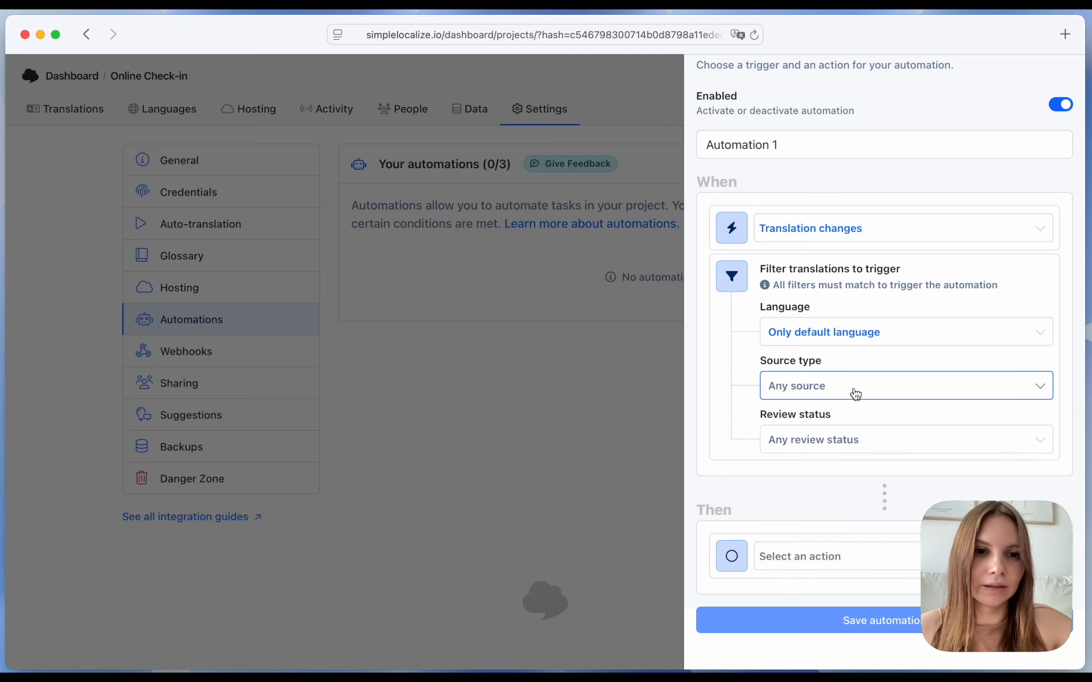
# Set the automation's action to Change review status with the target status Needs Review.
pyautogui.click(794, 564)
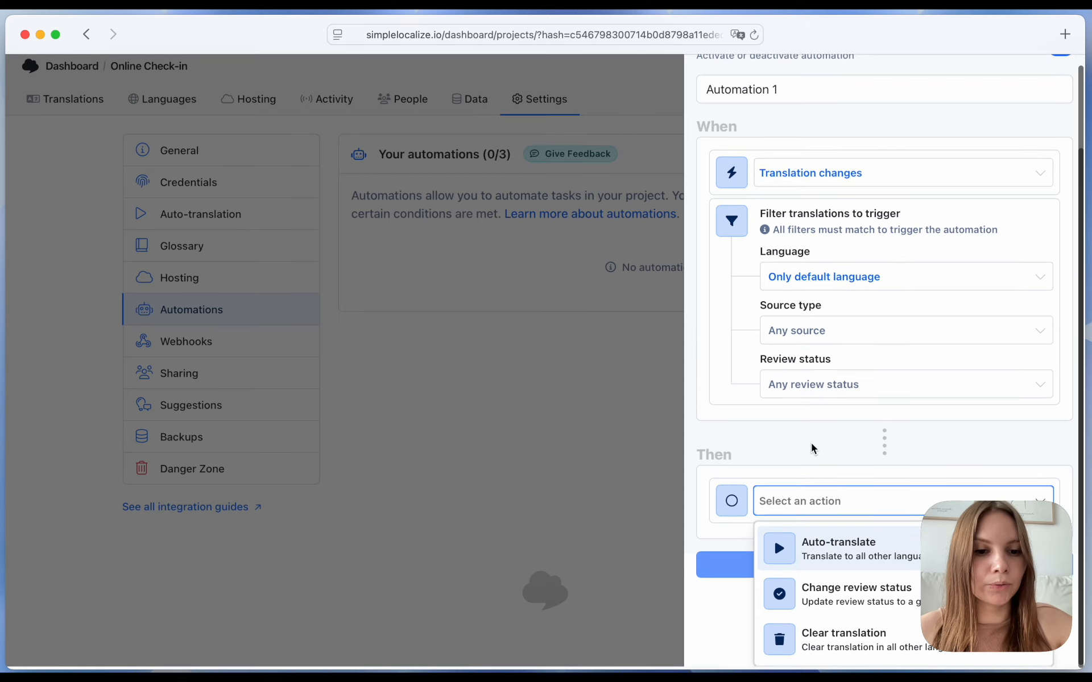
pyautogui.click(863, 587)
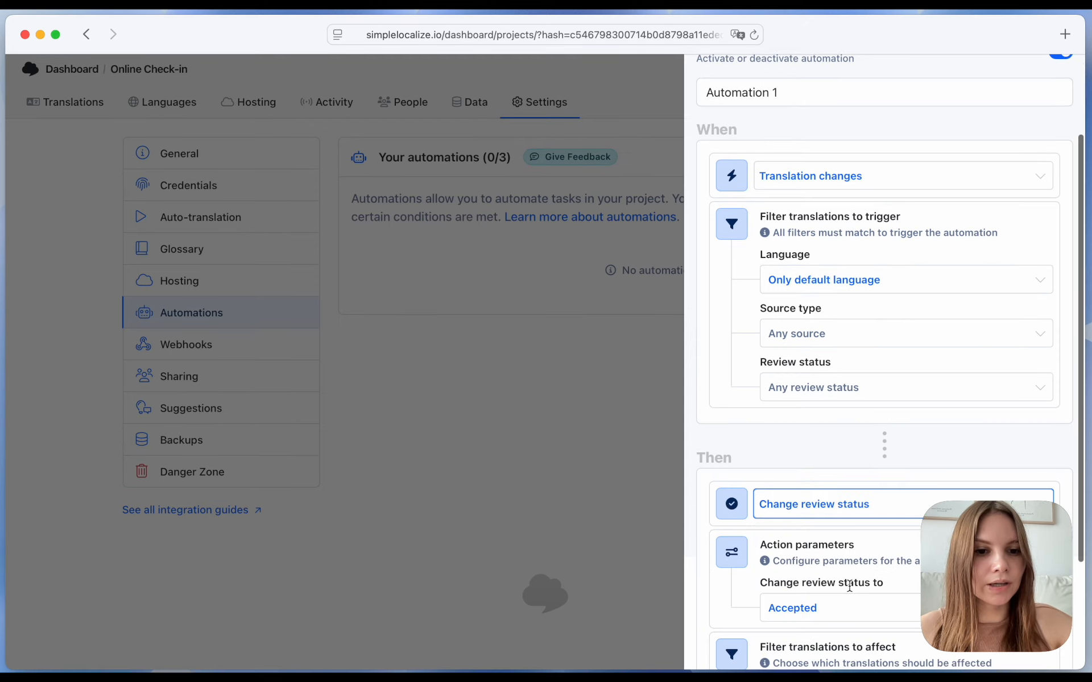
pyautogui.scroll(-3, 849, 588)
pyautogui.click(831, 477)
pyautogui.click(829, 554)
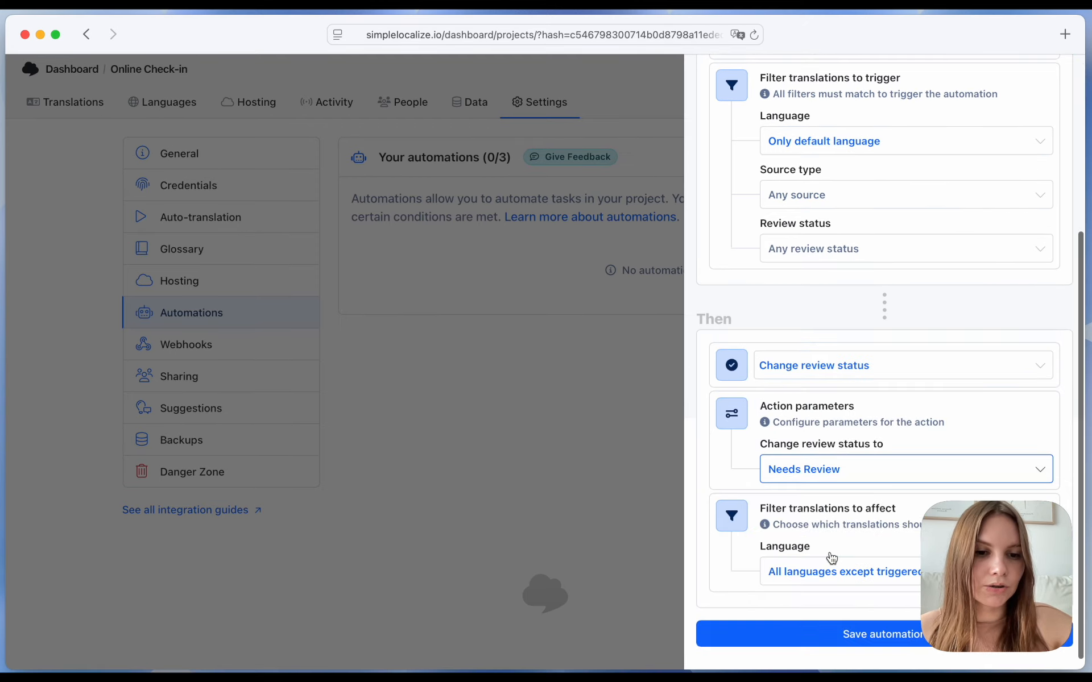
pyautogui.scroll(-1, 828, 495)
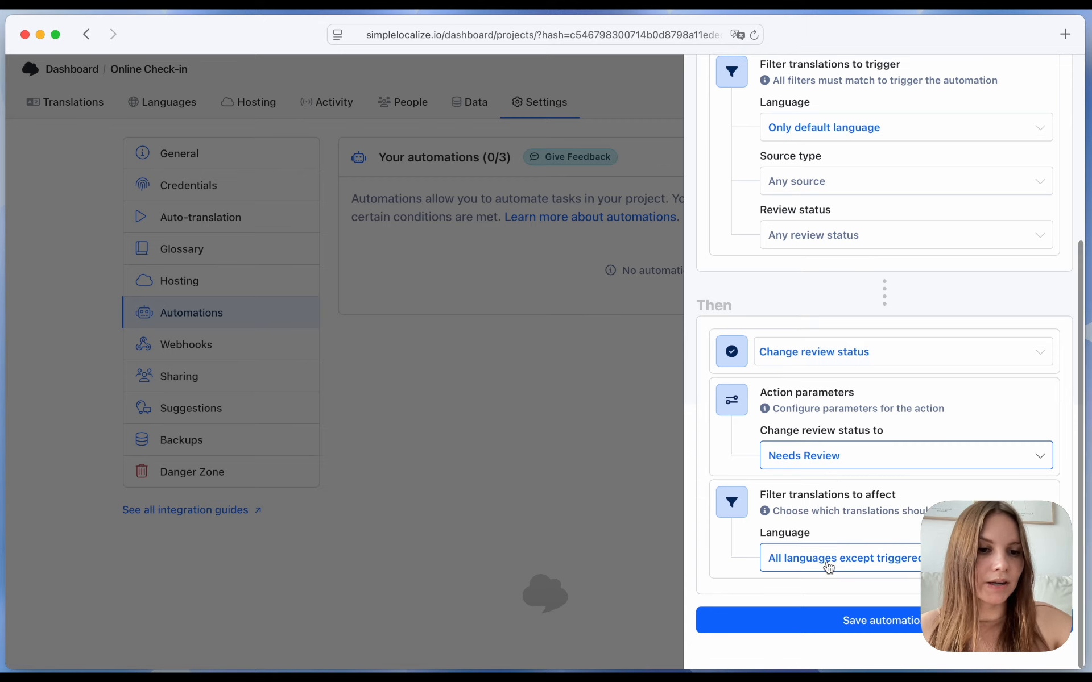
# Review the trigger and action settings of Automation 1 and save the automation.
pyautogui.scroll(6, 829, 563)
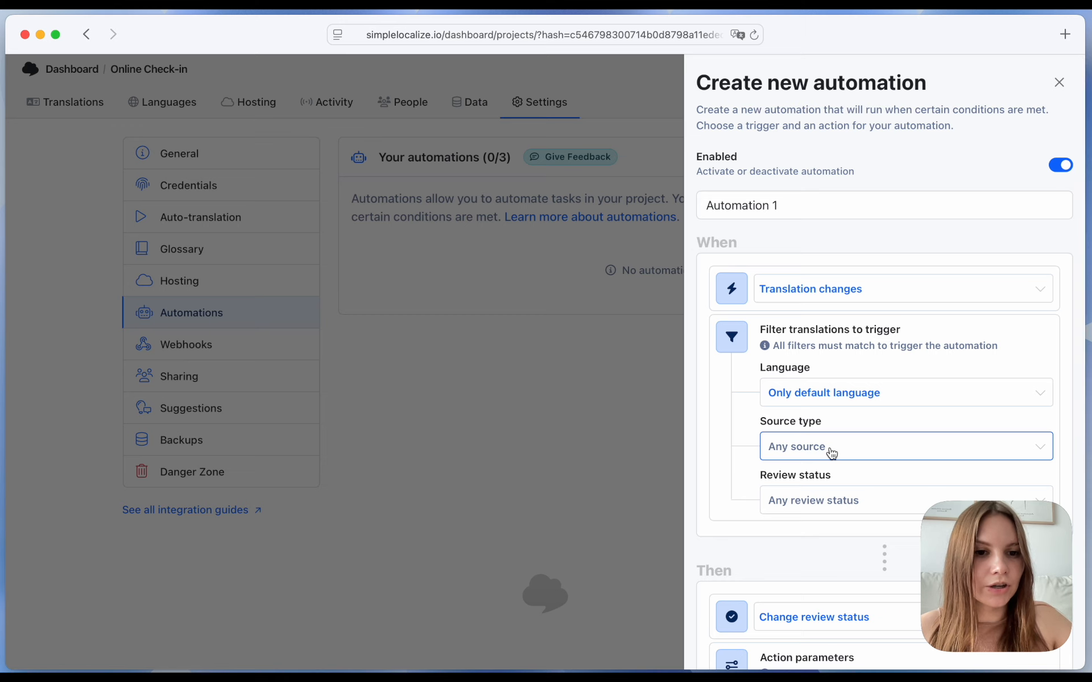
pyautogui.scroll(-5, 831, 452)
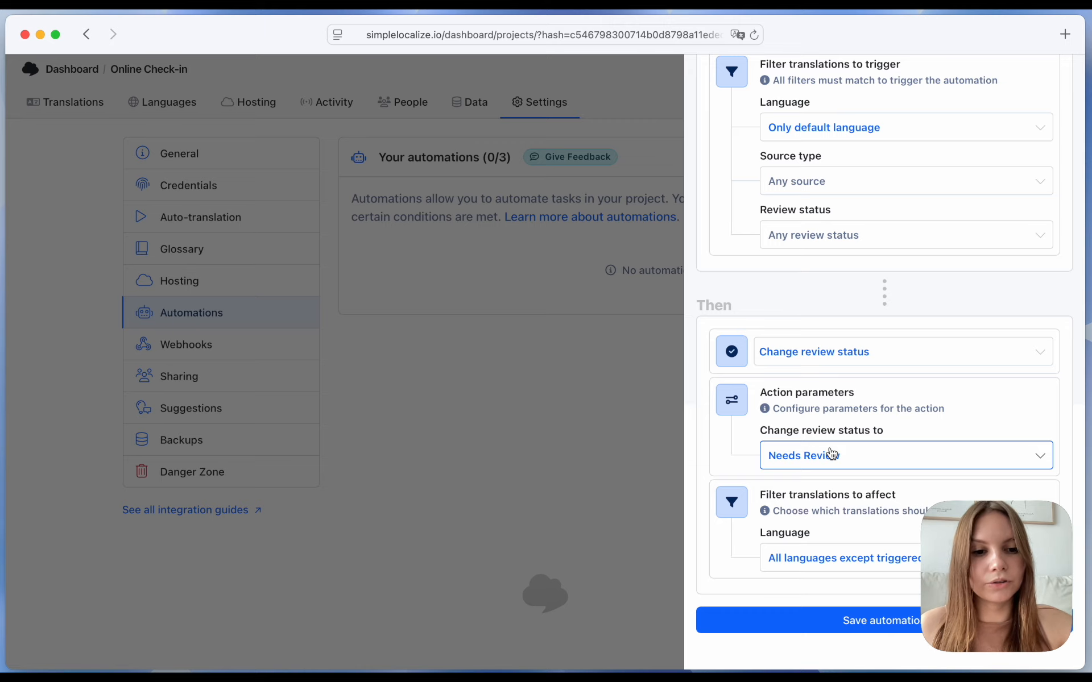
pyautogui.click(812, 620)
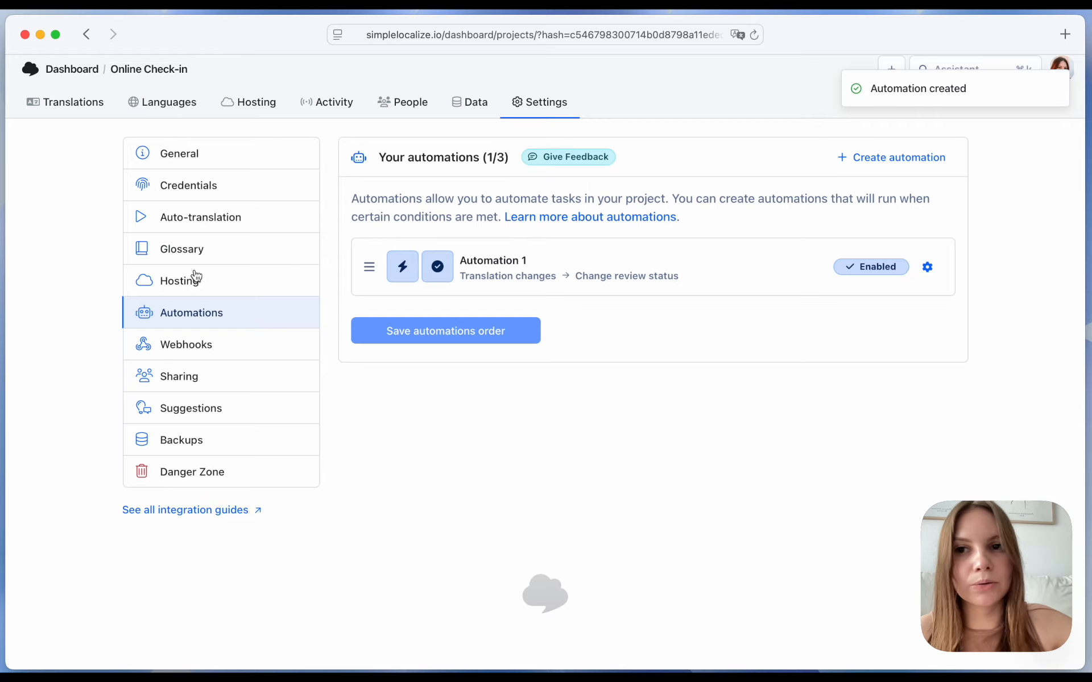
# Change the English text of guest.input.first-name to "First Name 2" in the translations and save the changes with automations running.
pyautogui.click(89, 110)
pyautogui.scroll(-5, 388, 311)
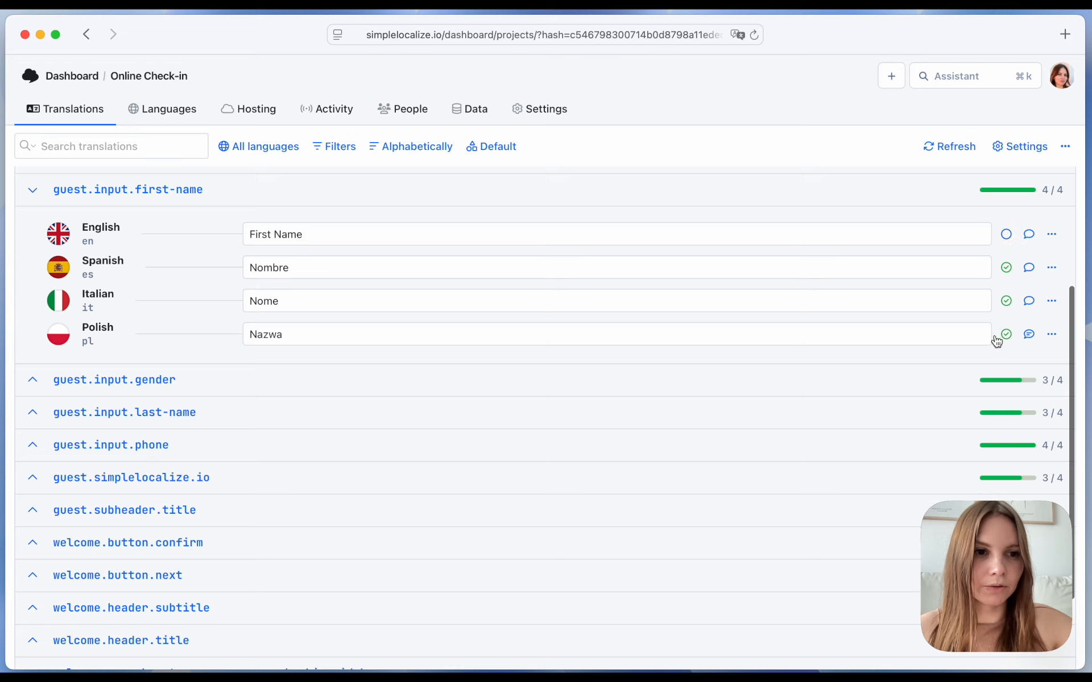
pyautogui.click(282, 234)
pyautogui.write('2')
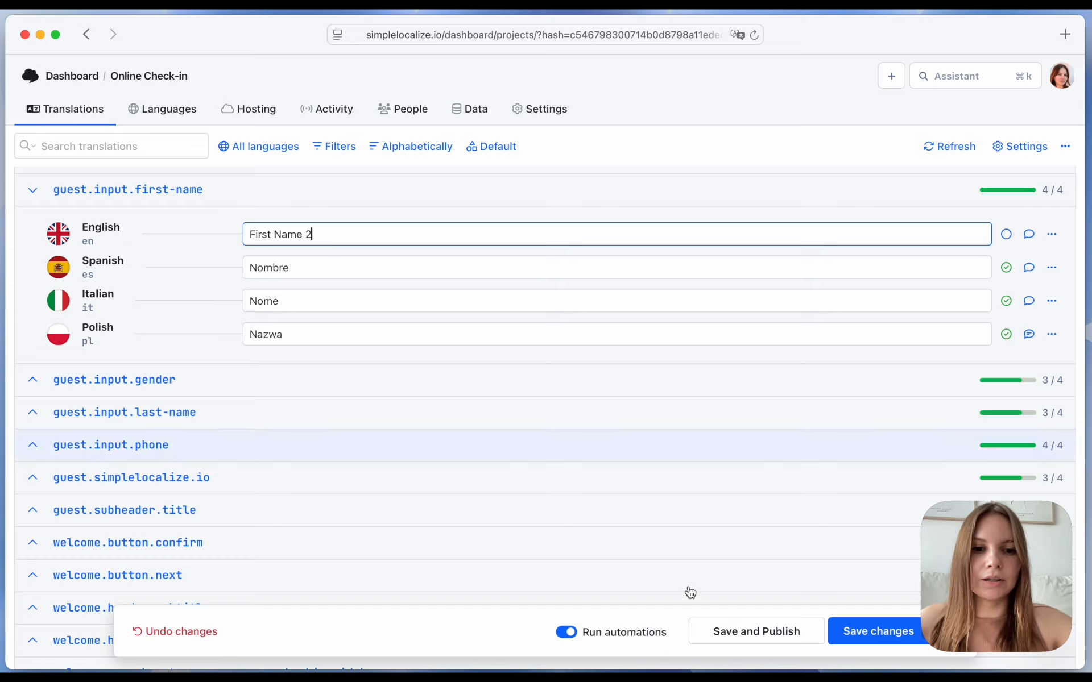
pyautogui.click(874, 641)
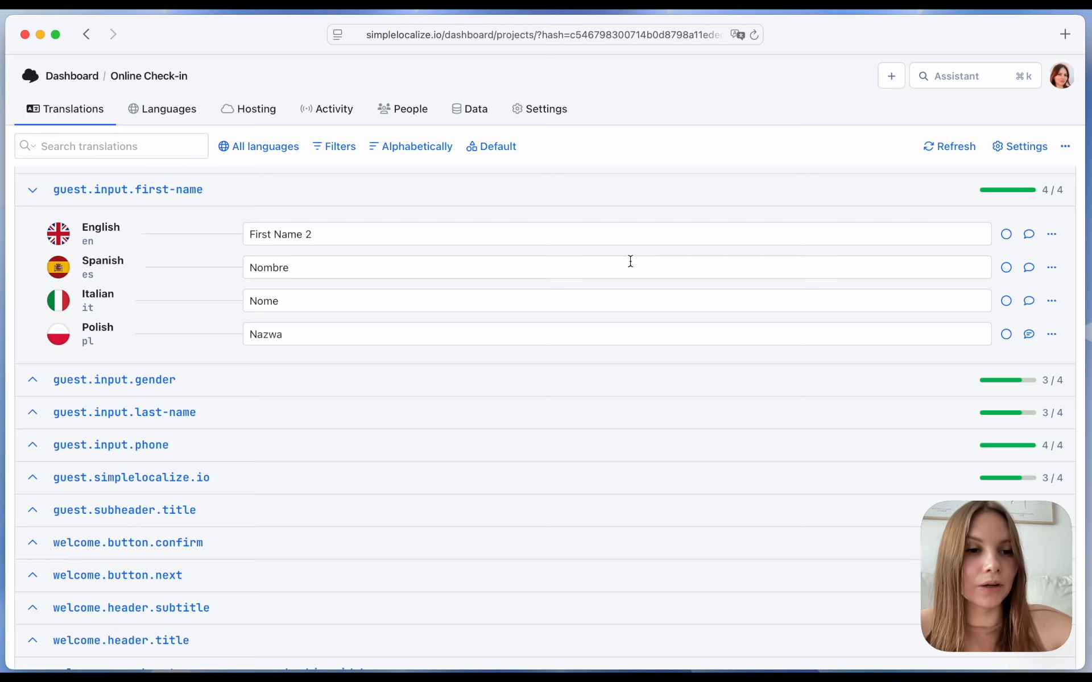
# Start another automation in the project's automation settings and name it "Automation 2".
pyautogui.click(550, 112)
pyautogui.click(261, 320)
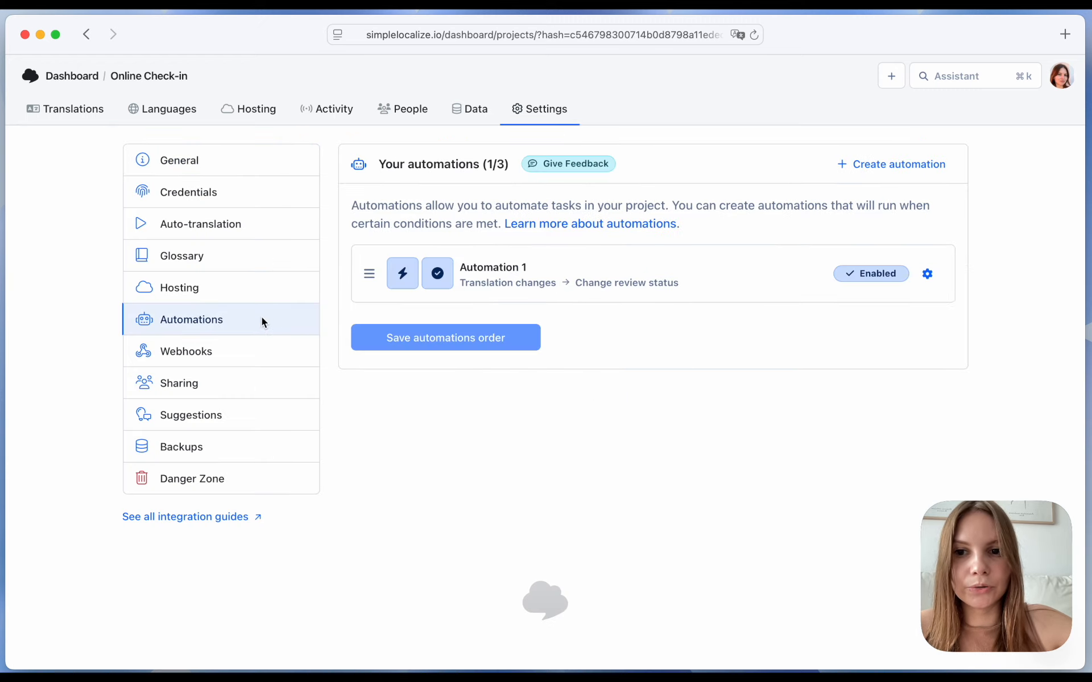
pyautogui.click(880, 166)
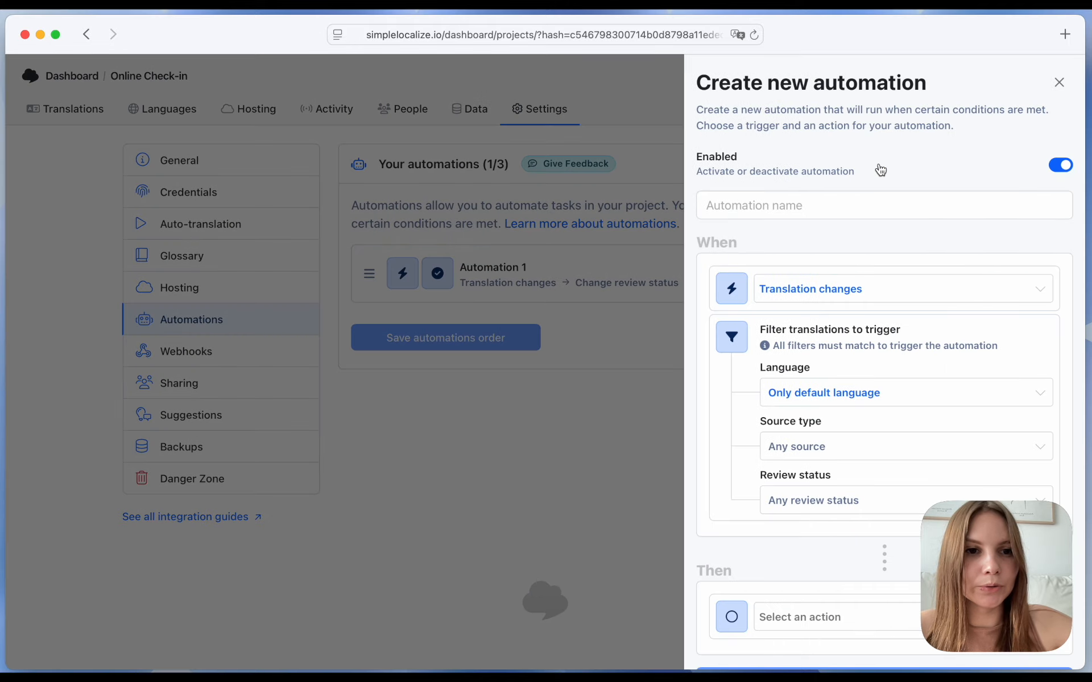
pyautogui.click(788, 197)
pyautogui.write('Automation 2')
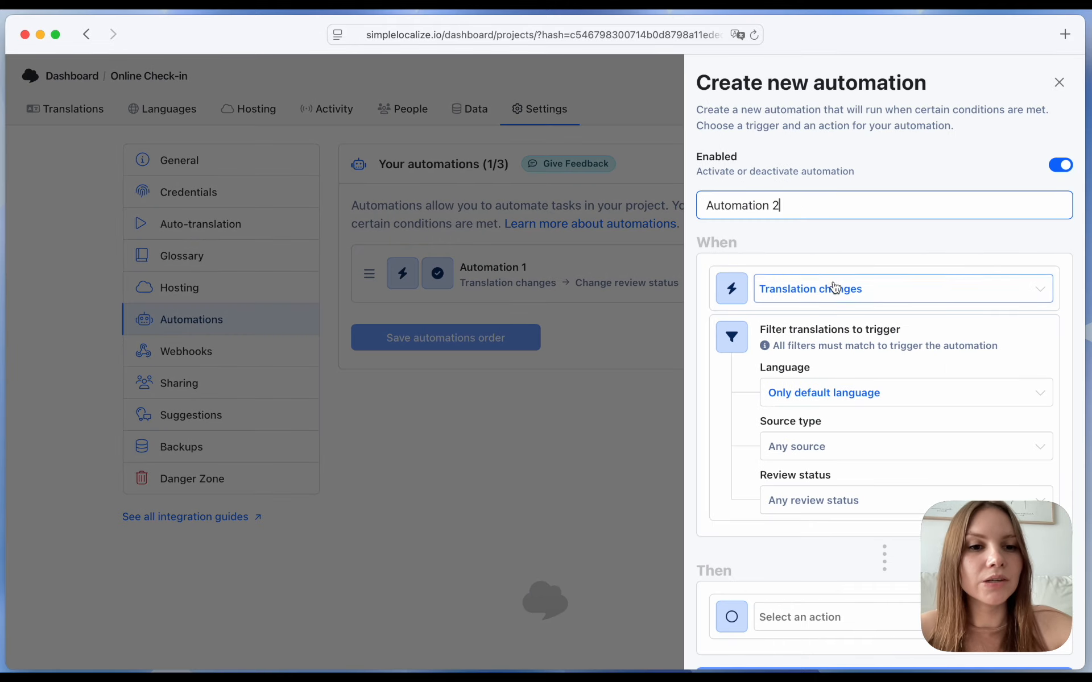
pyautogui.scroll(-2, 833, 287)
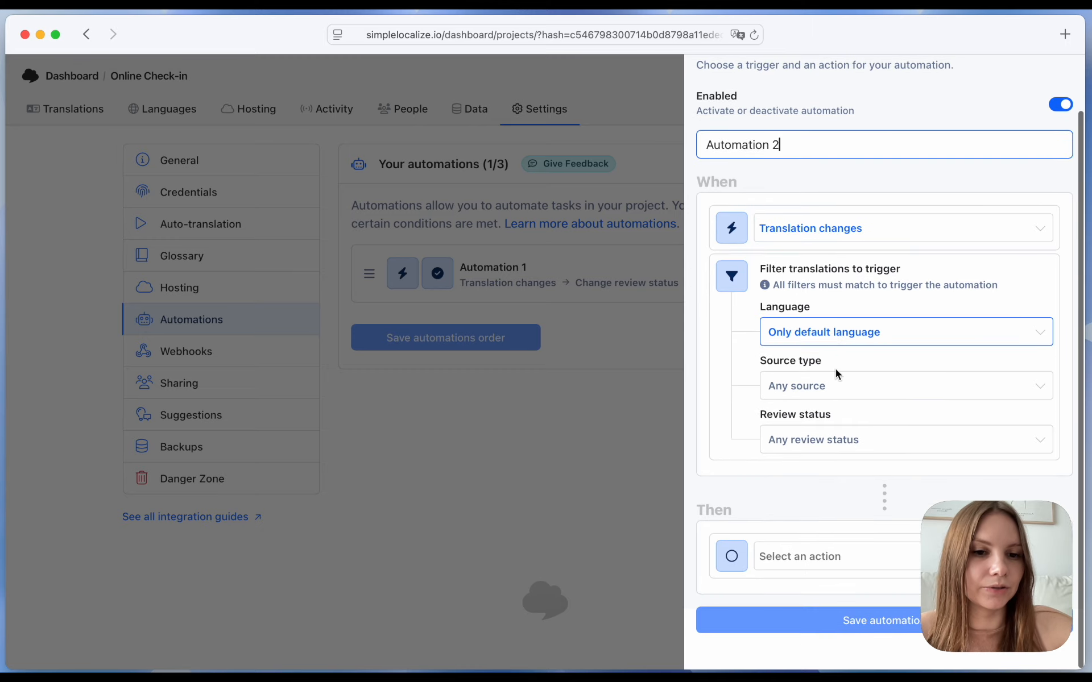
# Set the action to Auto-translate and filter the affected translations by the Needs Review status.
pyautogui.click(801, 553)
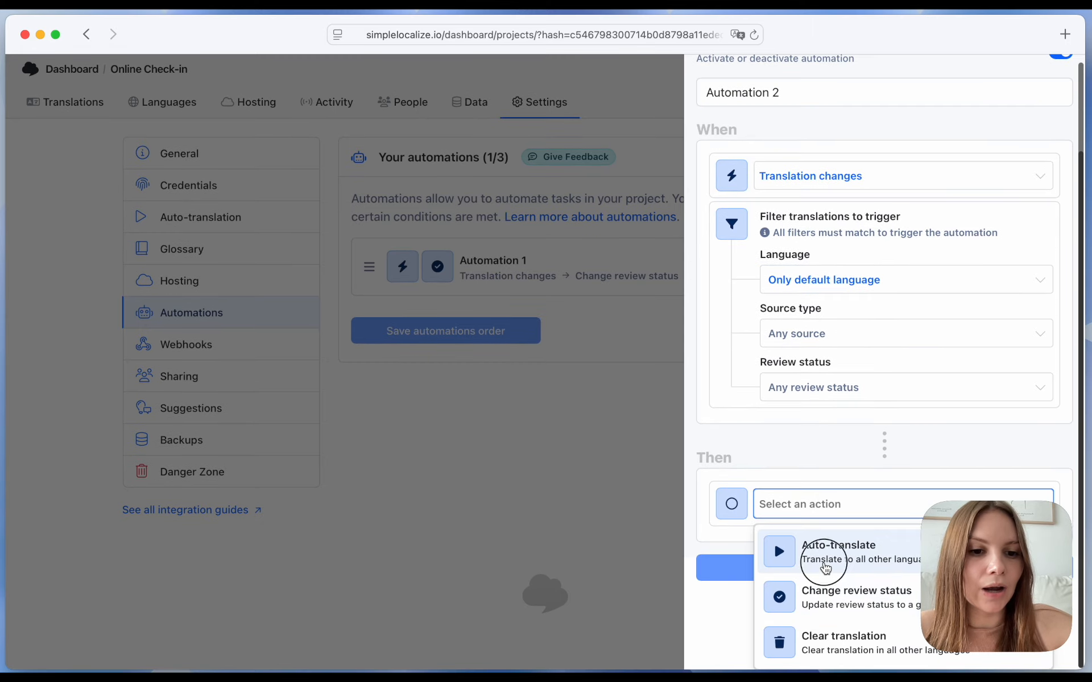
pyautogui.click(825, 568)
pyautogui.scroll(-2, 808, 448)
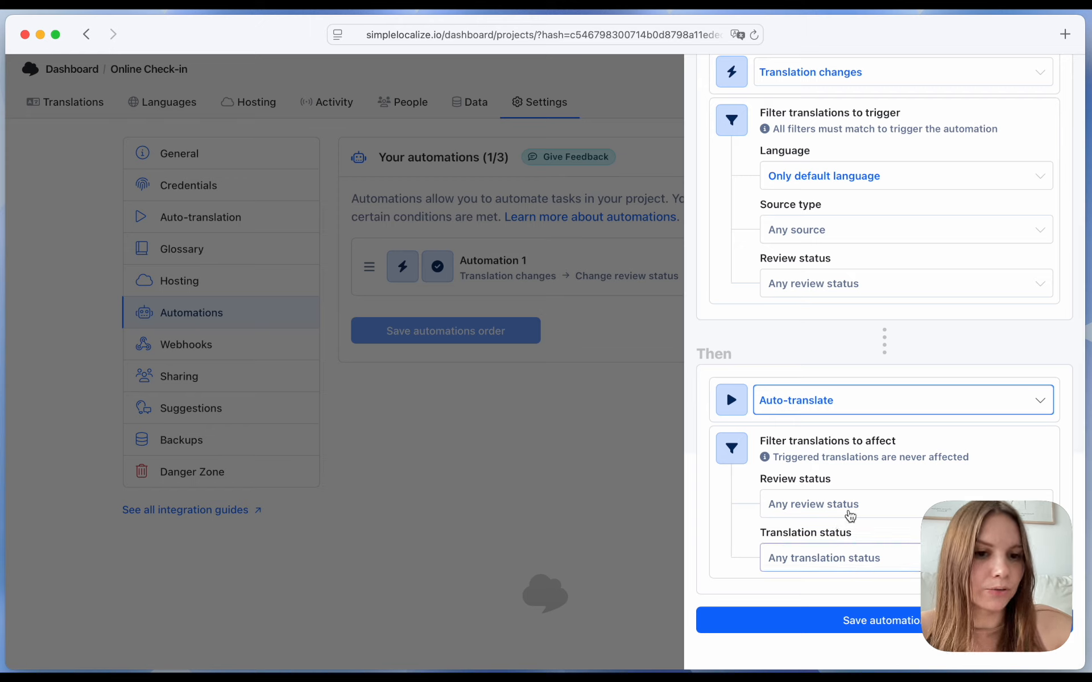
pyautogui.click(850, 508)
pyautogui.click(846, 595)
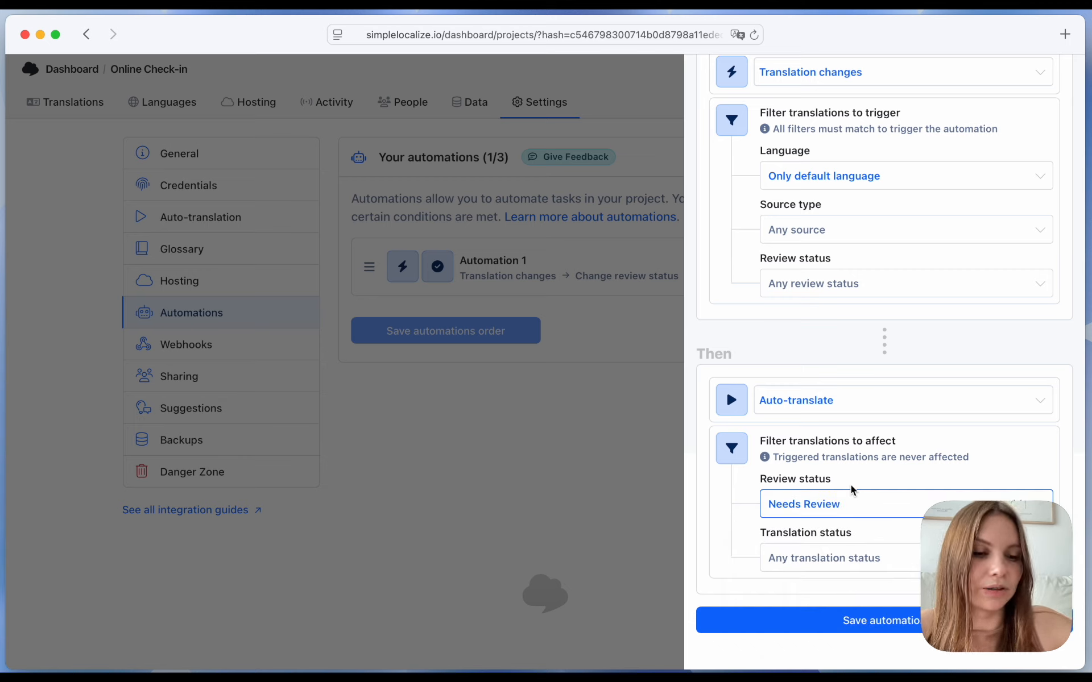
# Clear the review status filter on the affected translations and save Automation 2.
pyautogui.click(851, 500)
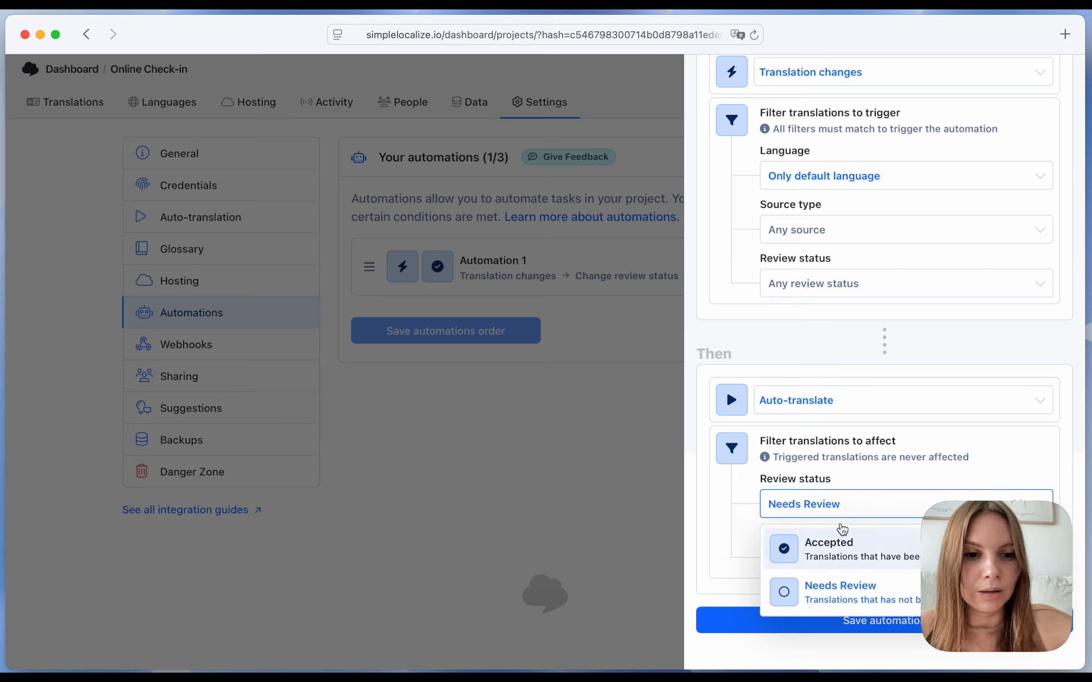
pyautogui.click(870, 512)
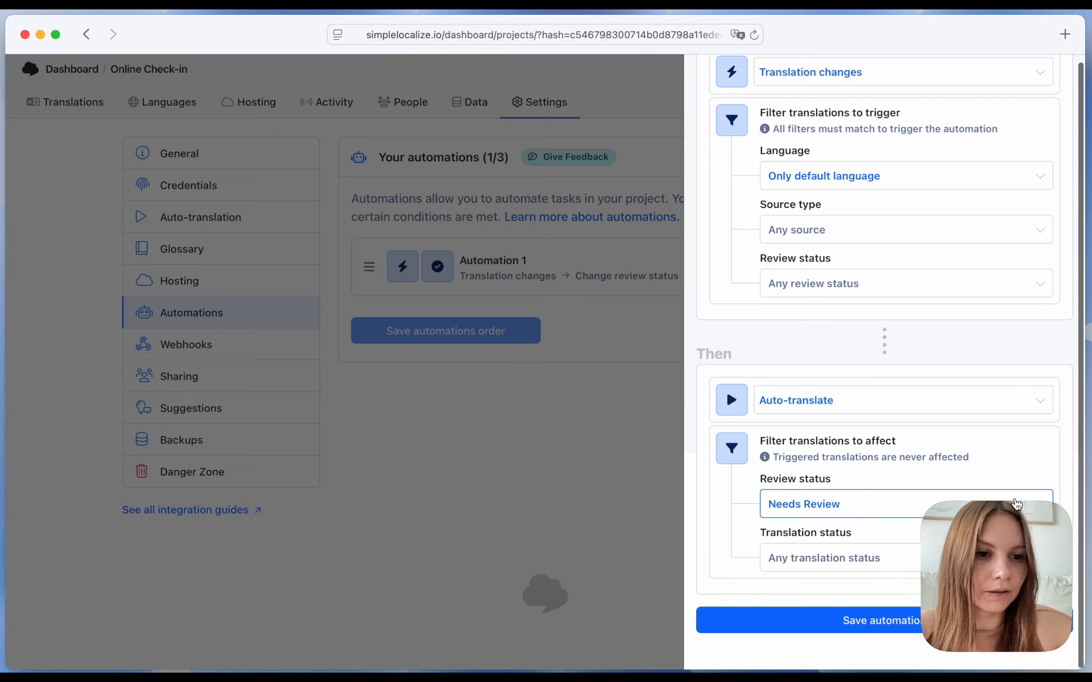
pyautogui.click(1018, 504)
pyautogui.click(834, 635)
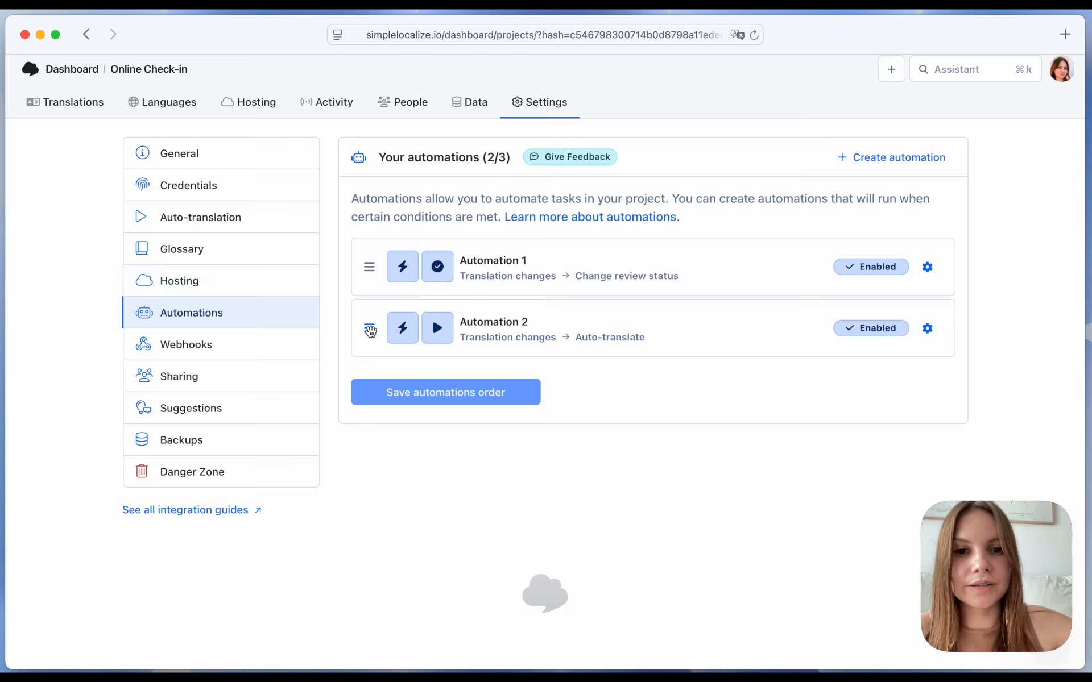
# Move Automation 2 above Automation 1 and save the automations order.
pyautogui.moveTo(370, 331); pyautogui.dragTo(368, 275)
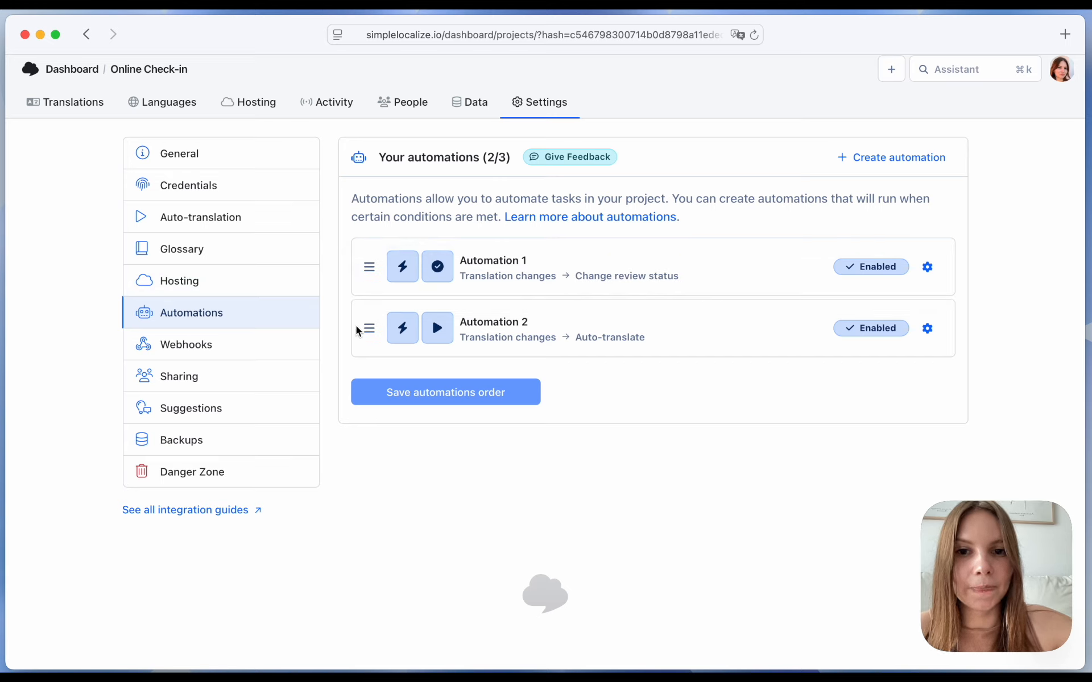
pyautogui.moveTo(358, 330); pyautogui.dragTo(366, 255)
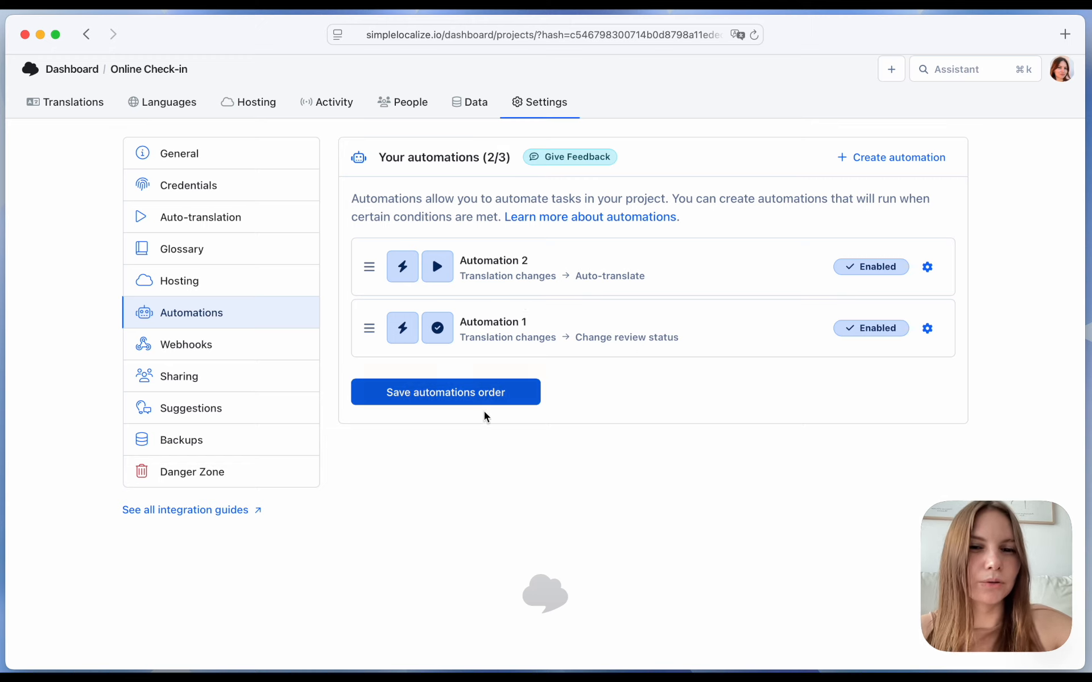
pyautogui.click(478, 392)
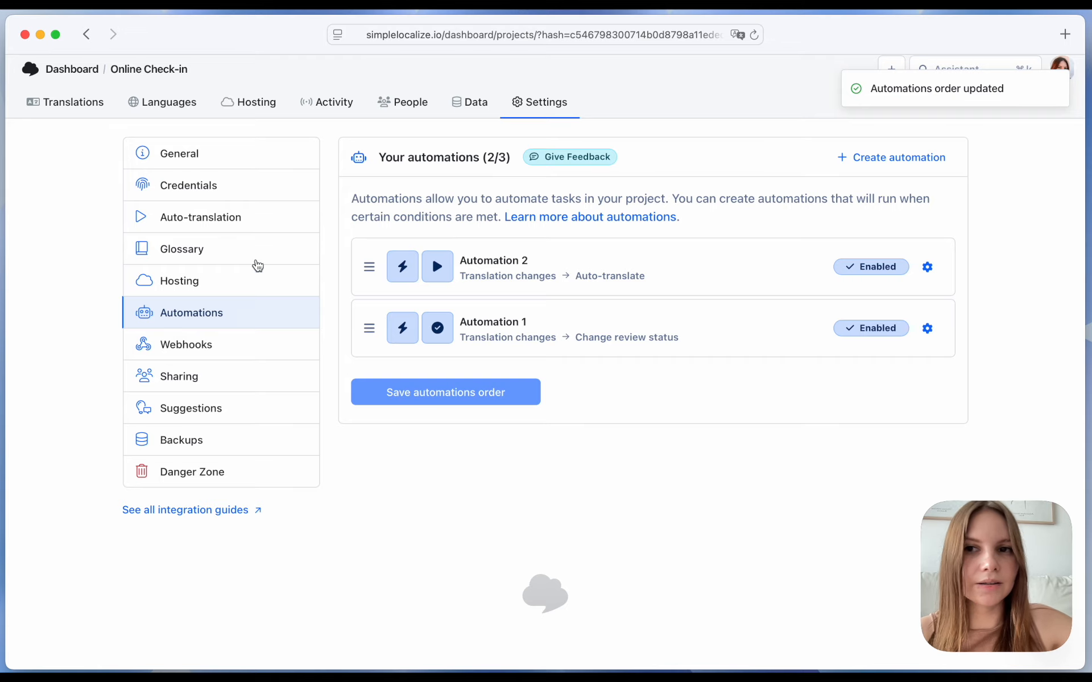
# Change the English text of guest.input.first-name to "First name" in the translations and save the changes with automations running.
pyautogui.click(73, 110)
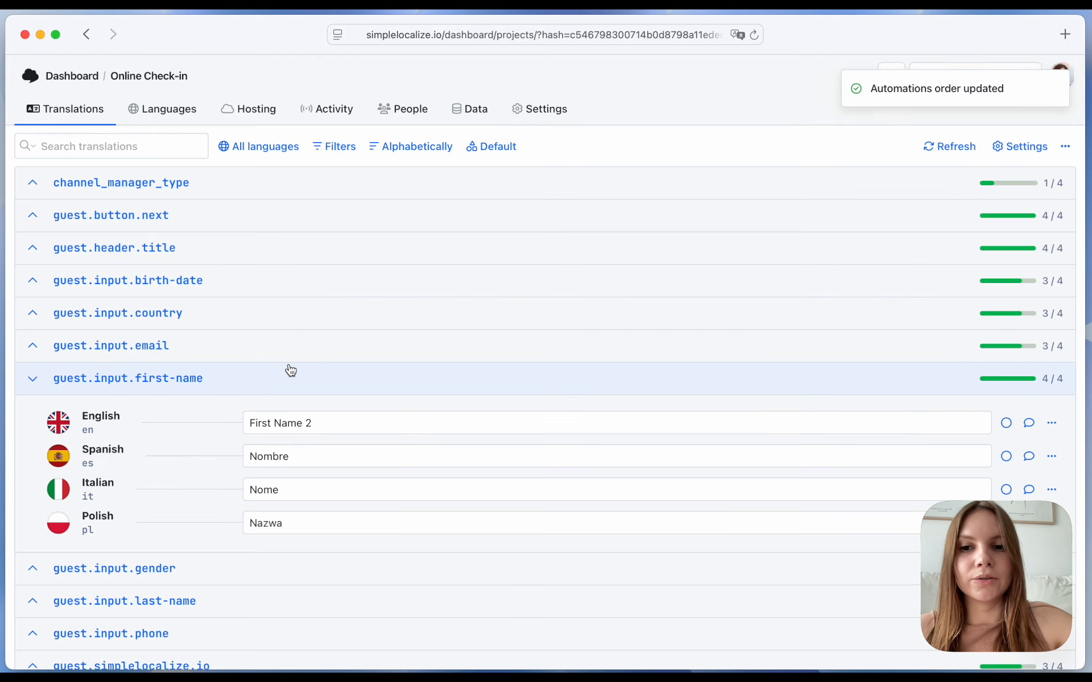
pyautogui.scroll(-3, 290, 371)
pyautogui.click(317, 259)
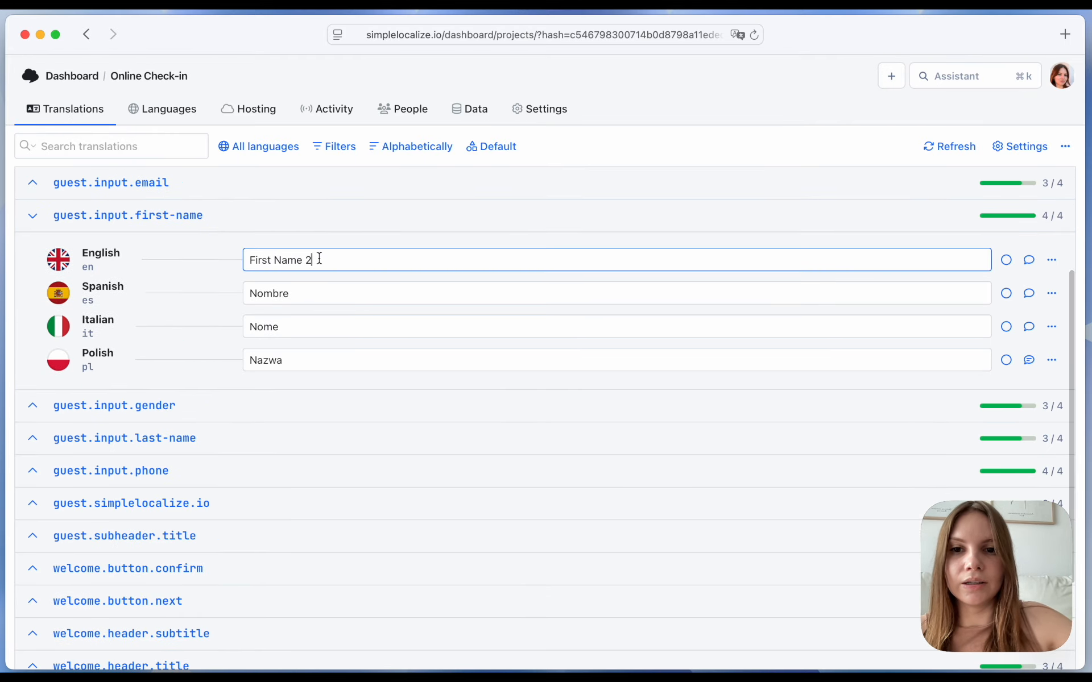
pyautogui.press('BackSpace')
pyautogui.press('BackSpace')
pyautogui.click(280, 260)
pyautogui.press('BackSpace')
pyautogui.write('n')
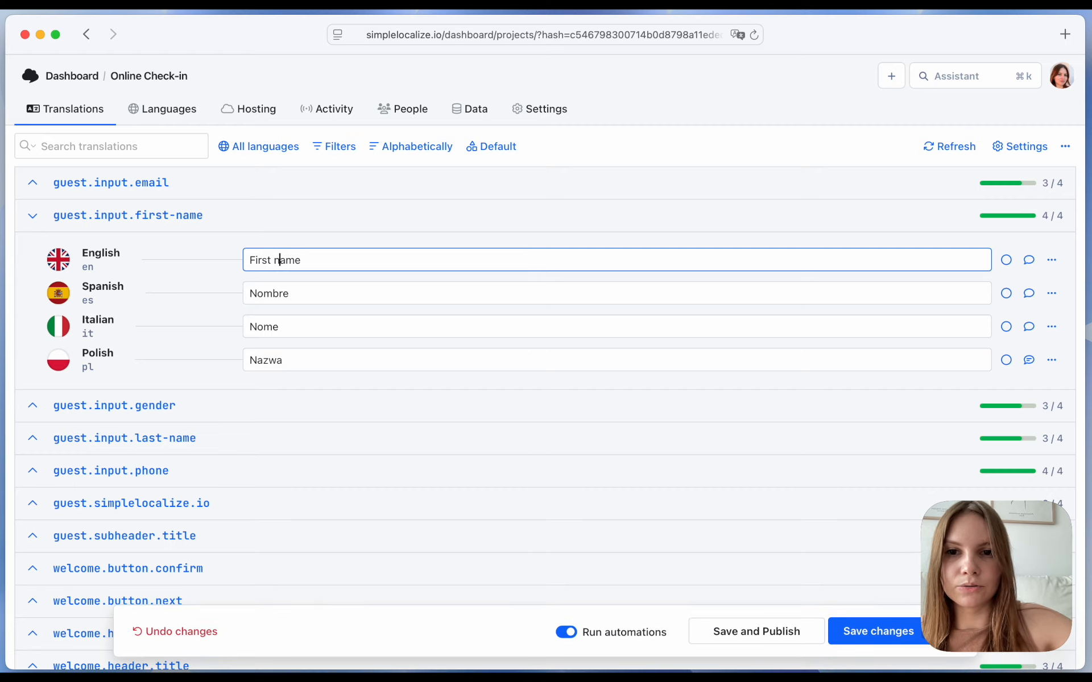
pyautogui.click(348, 243)
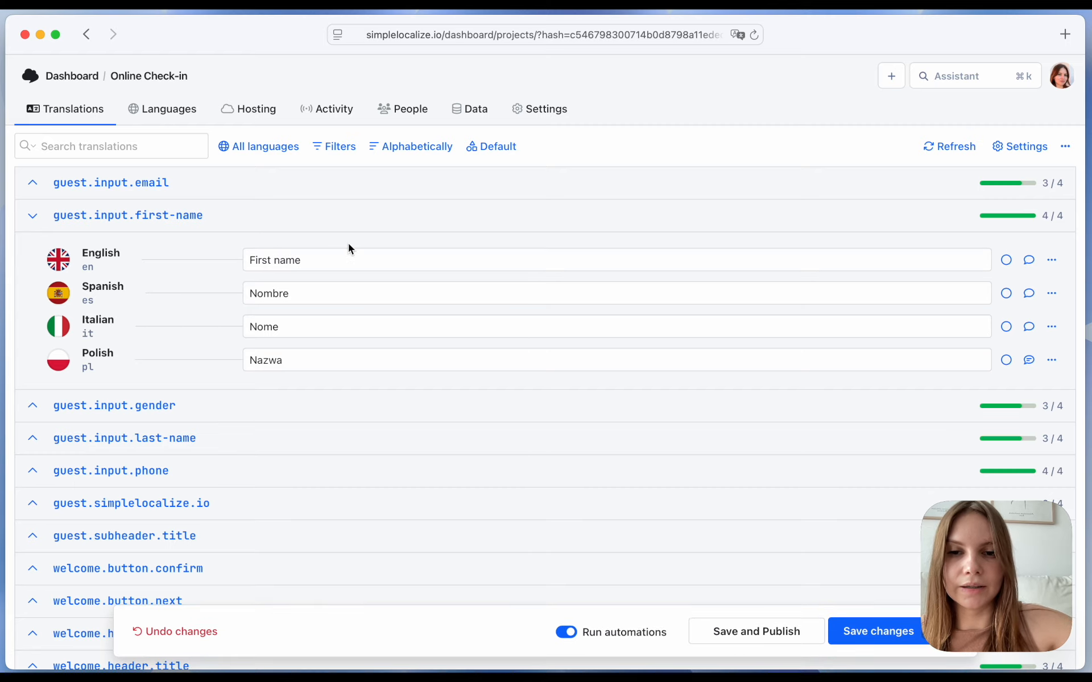
pyautogui.click(873, 633)
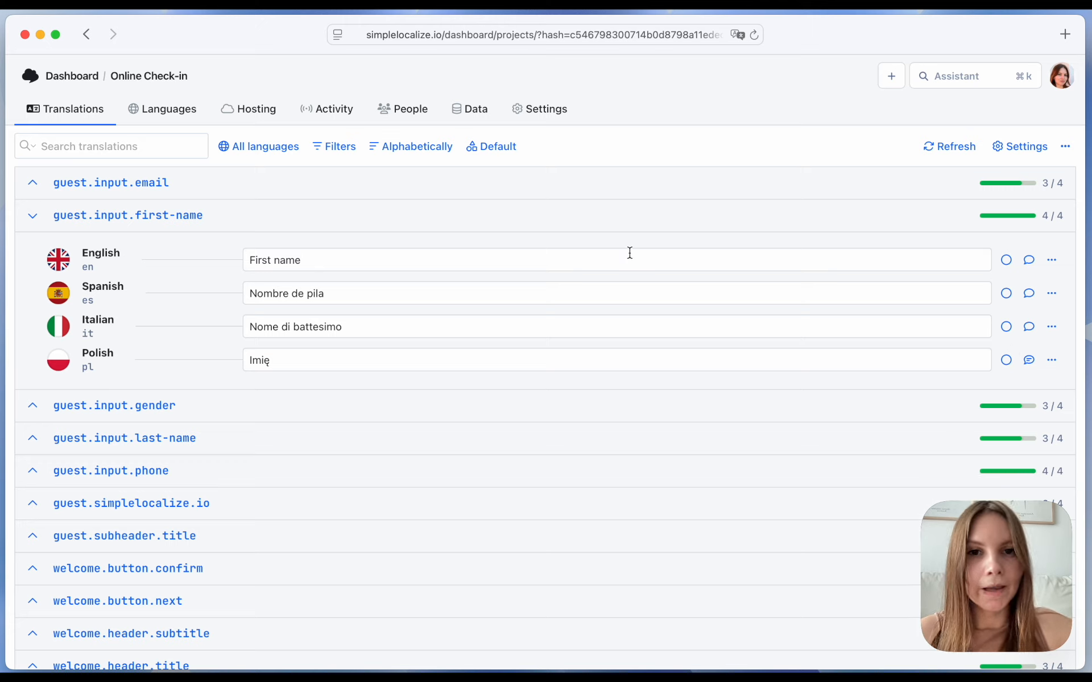
# Open the automations settings of the Online Check-in project.
pyautogui.click(542, 109)
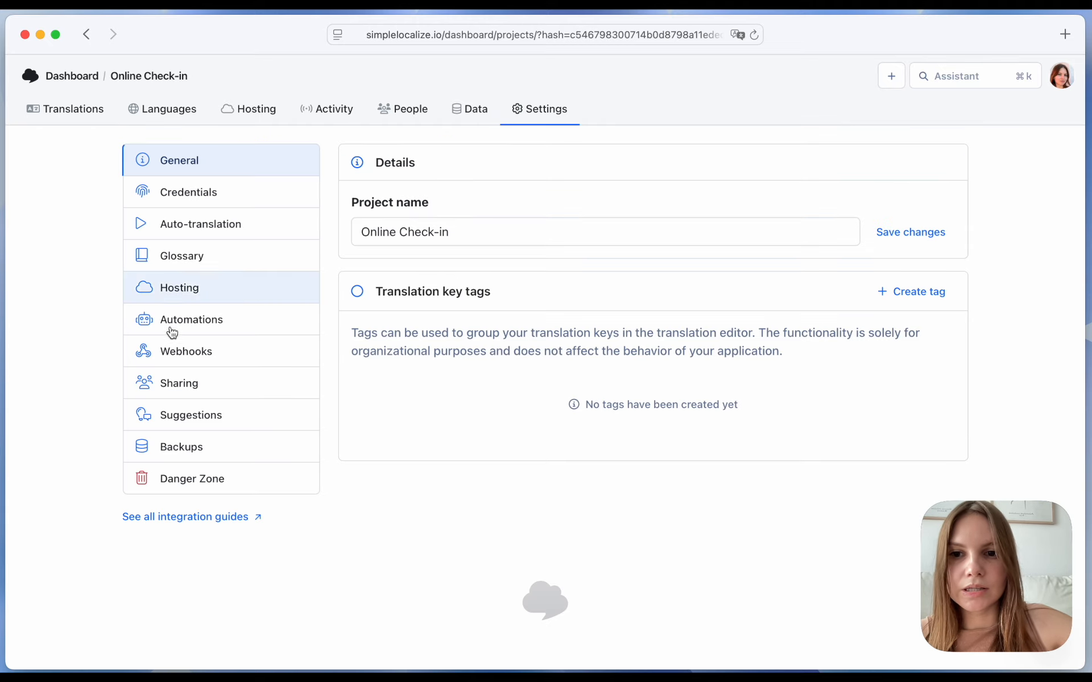
pyautogui.click(172, 327)
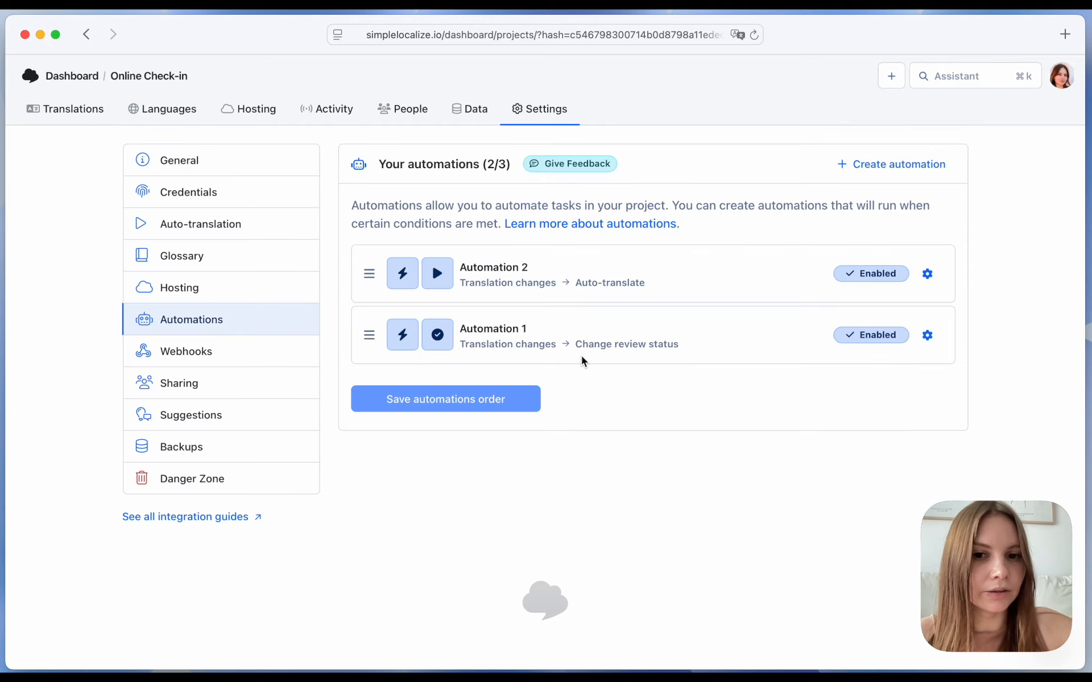
pyautogui.click(844, 168)
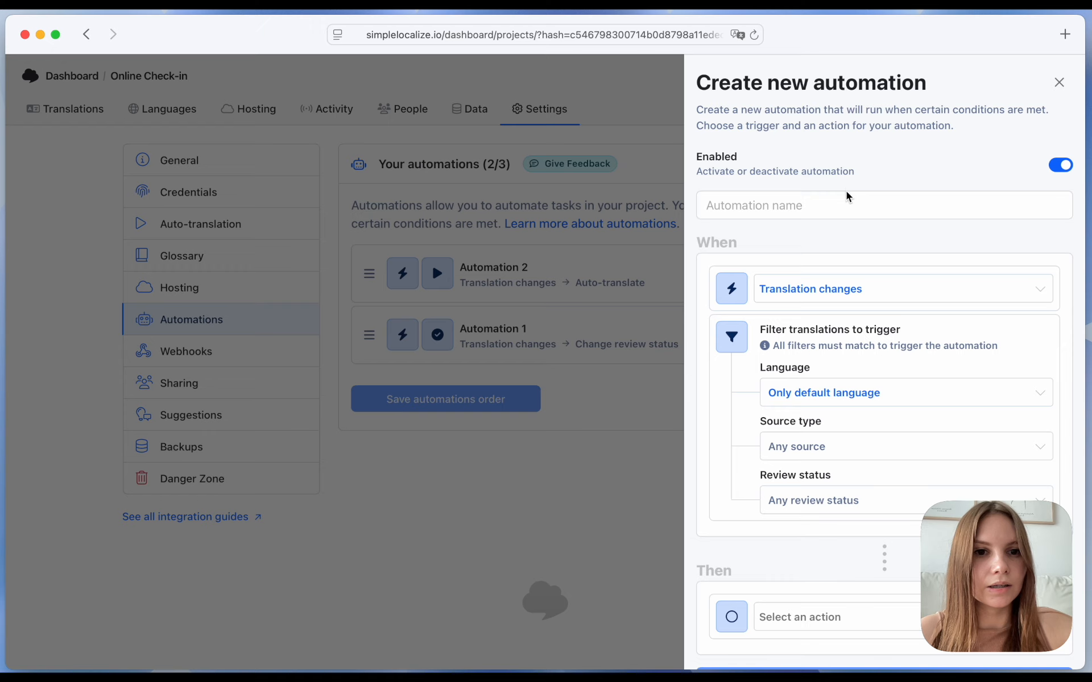
pyautogui.scroll(-2, 803, 325)
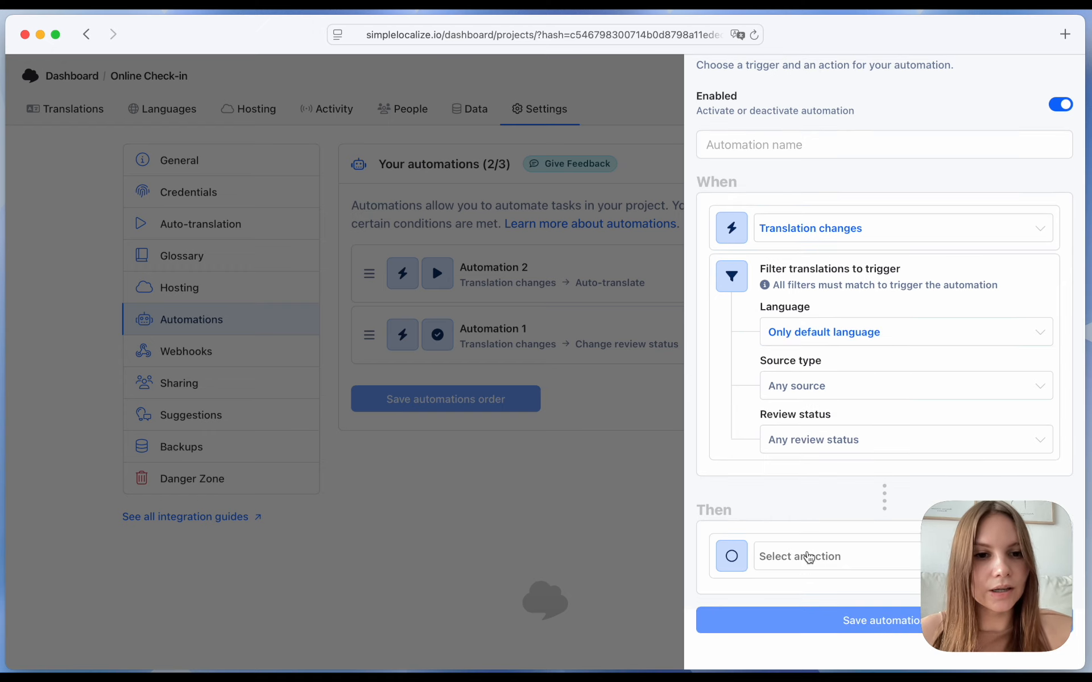
pyautogui.click(803, 554)
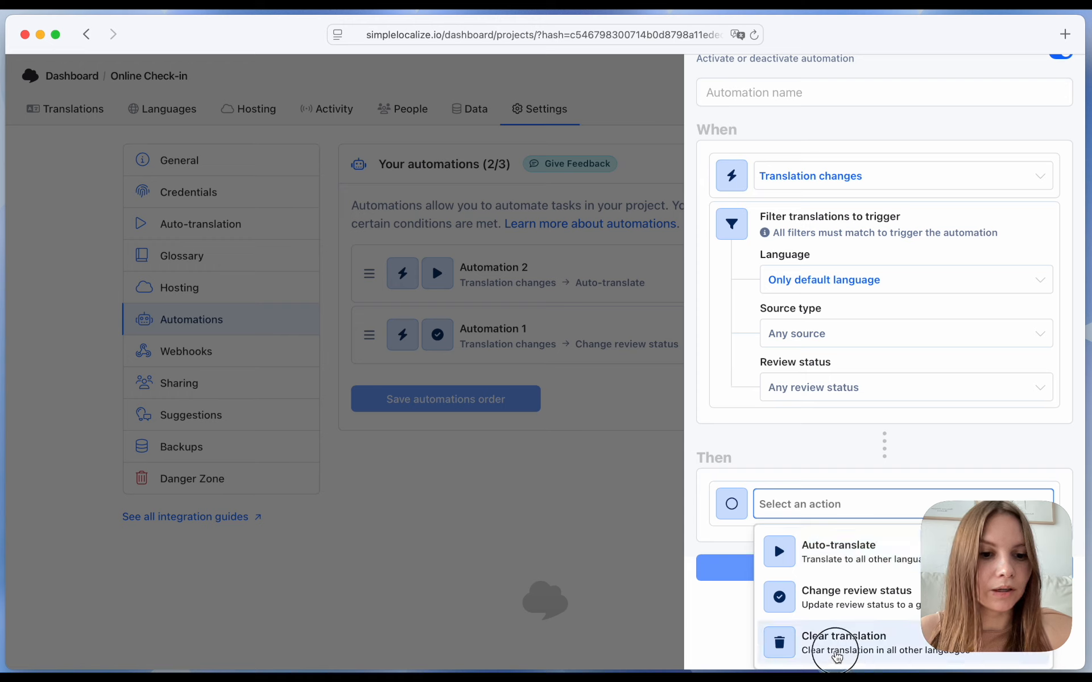
pyautogui.click(836, 652)
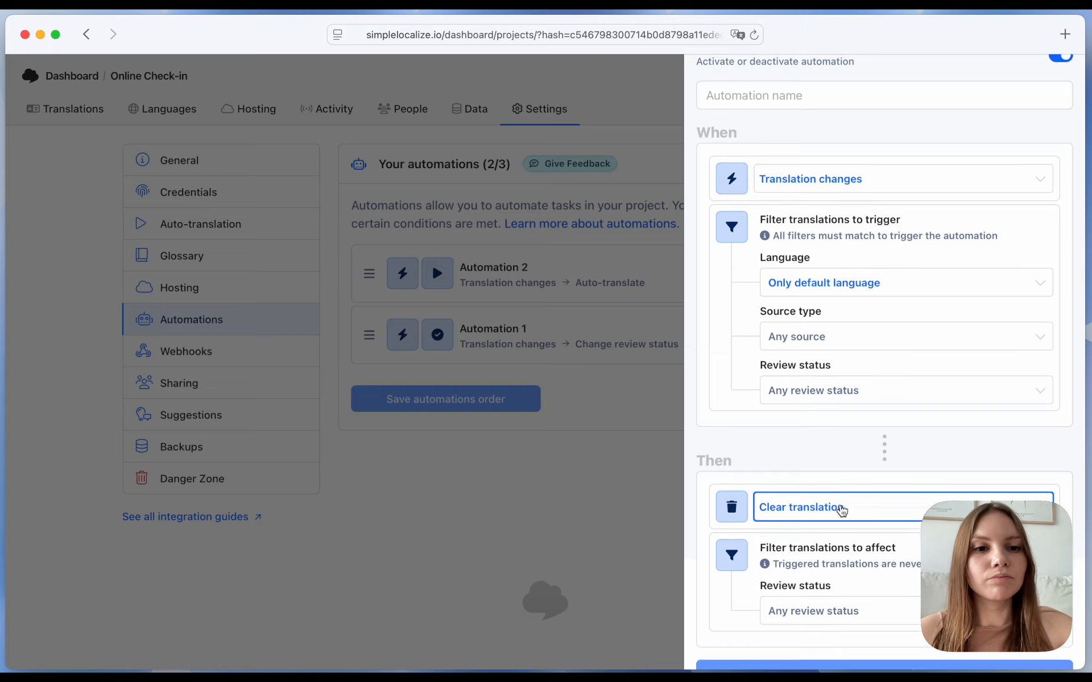
pyautogui.scroll(3, 991, 170)
pyautogui.click(1058, 83)
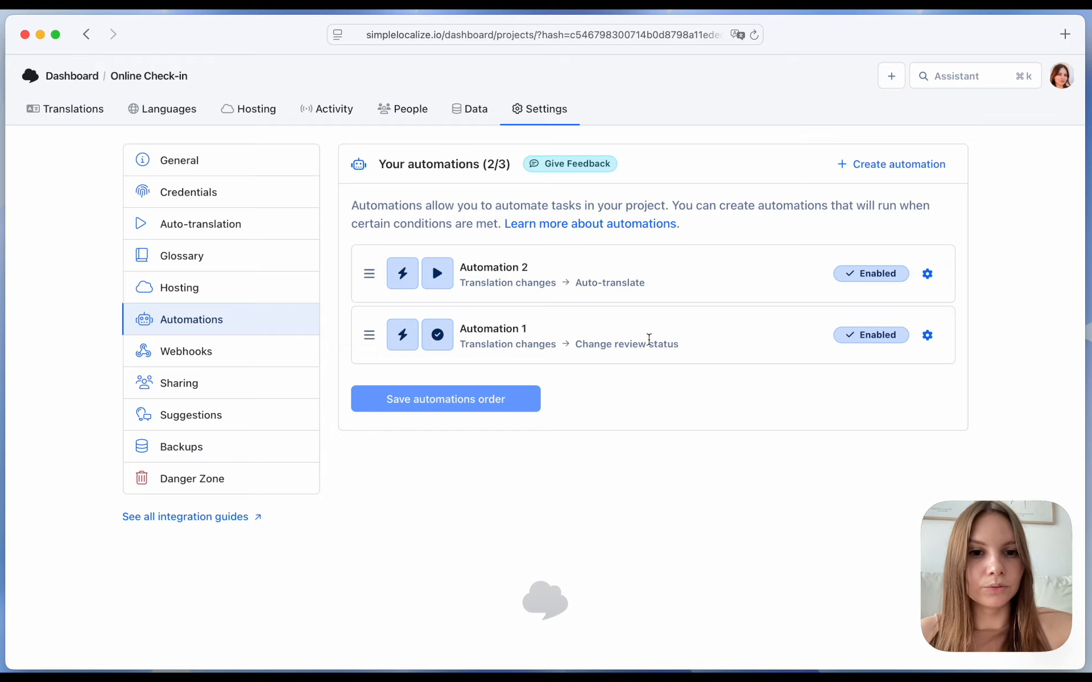
# Start a new automation triggered by Auto-translation finished from any source that publishes translations to the Latest environment.
pyautogui.click(878, 164)
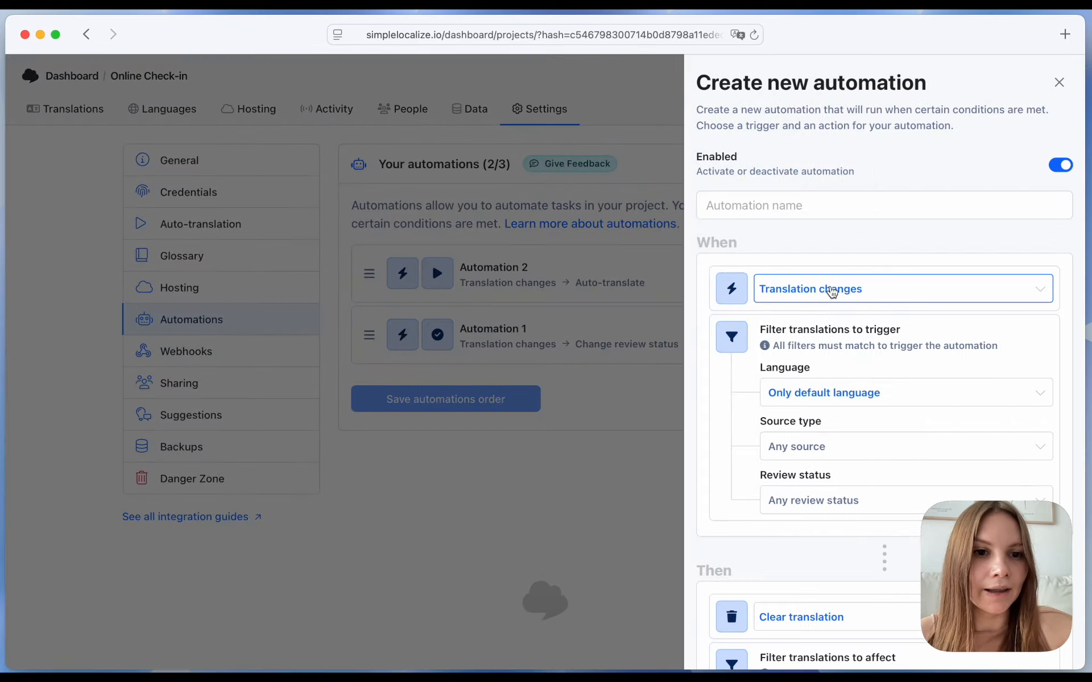
pyautogui.click(831, 290)
pyautogui.click(830, 382)
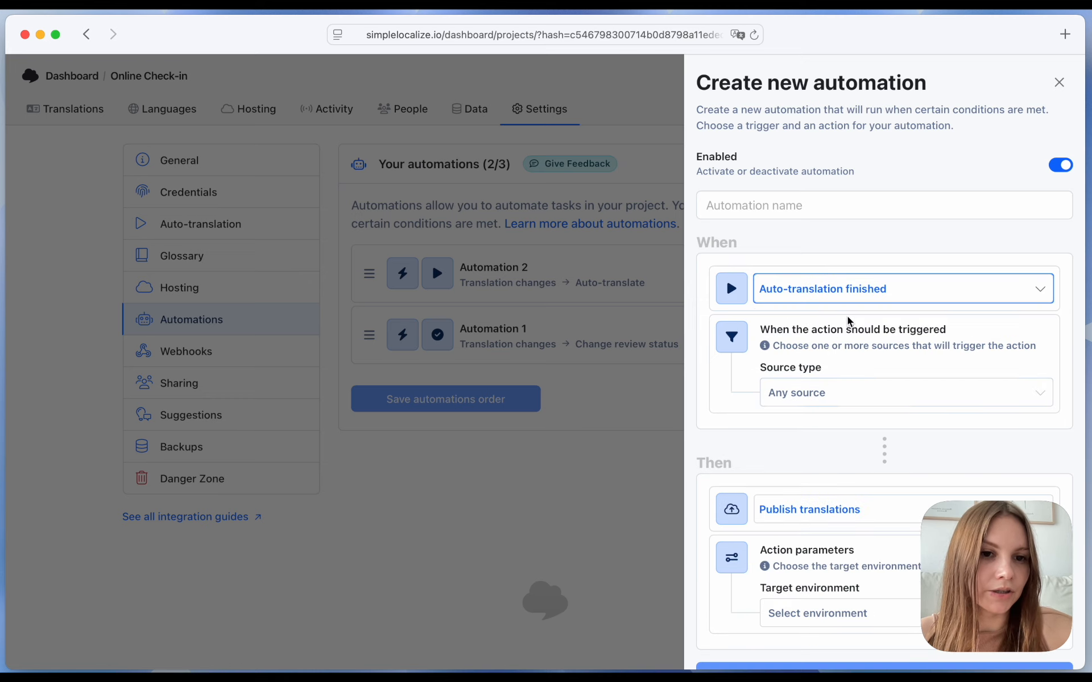
pyautogui.scroll(-2, 845, 373)
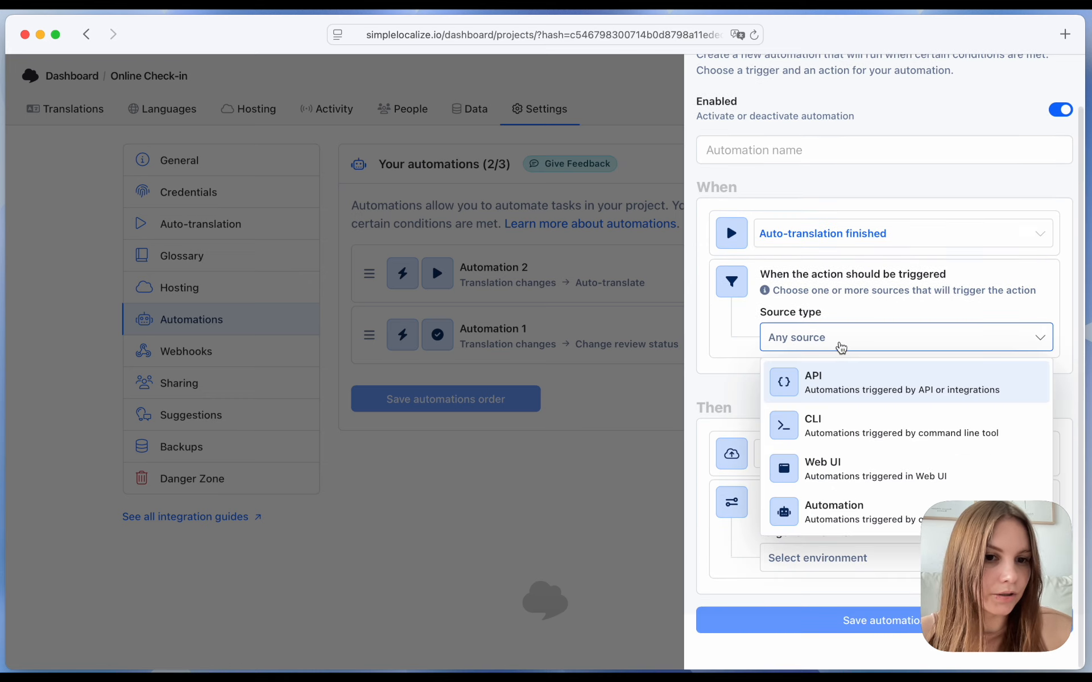
pyautogui.click(841, 345)
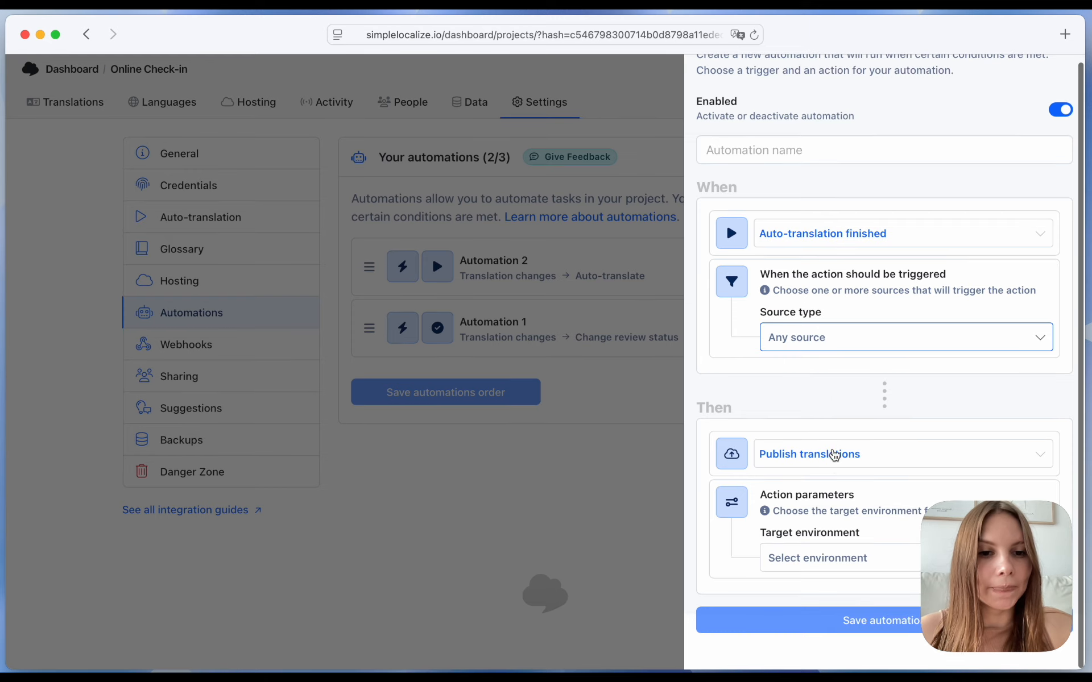
pyautogui.click(819, 556)
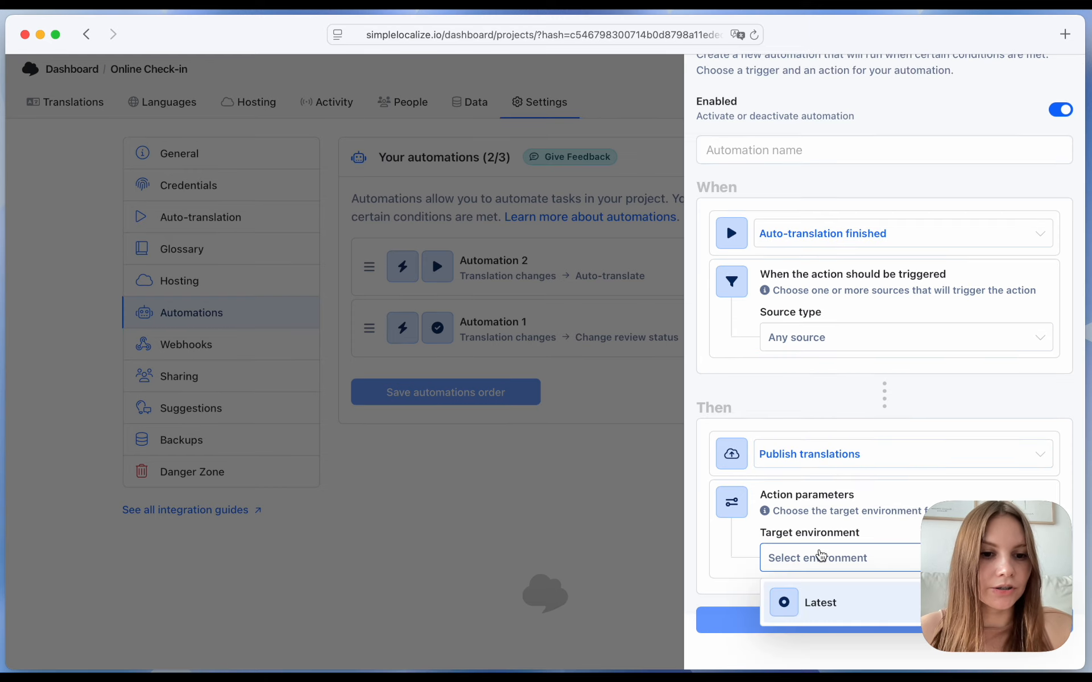
pyautogui.click(818, 599)
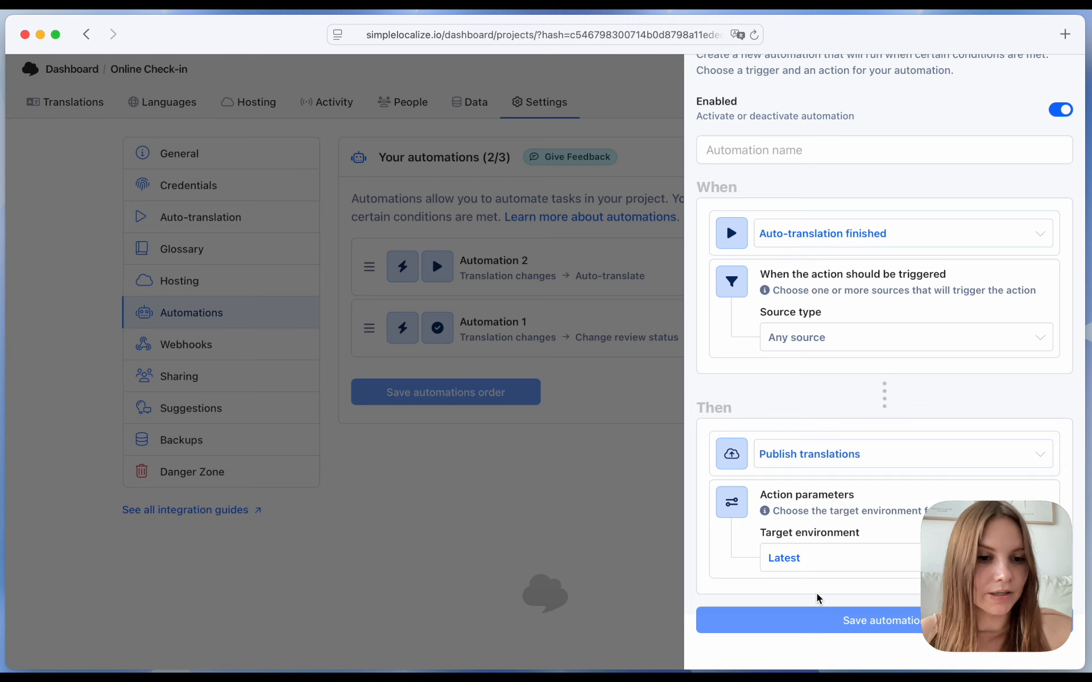
# Name the new automation "Automation 3" and save it.
pyautogui.scroll(3, 798, 249)
pyautogui.click(769, 205)
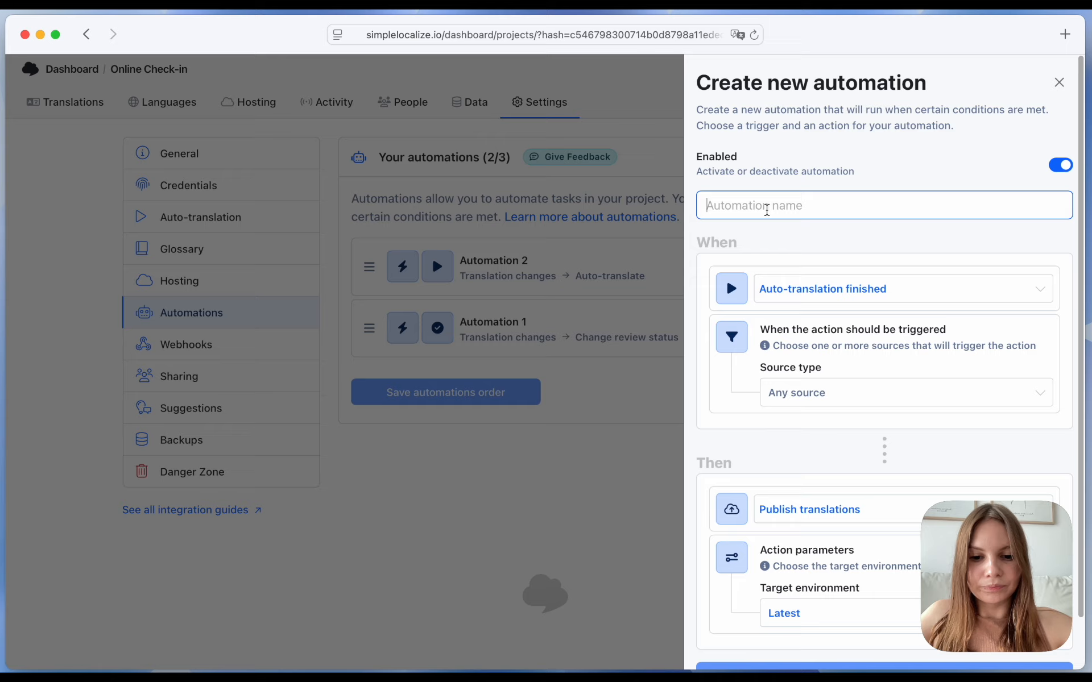
pyautogui.write('Automation 3')
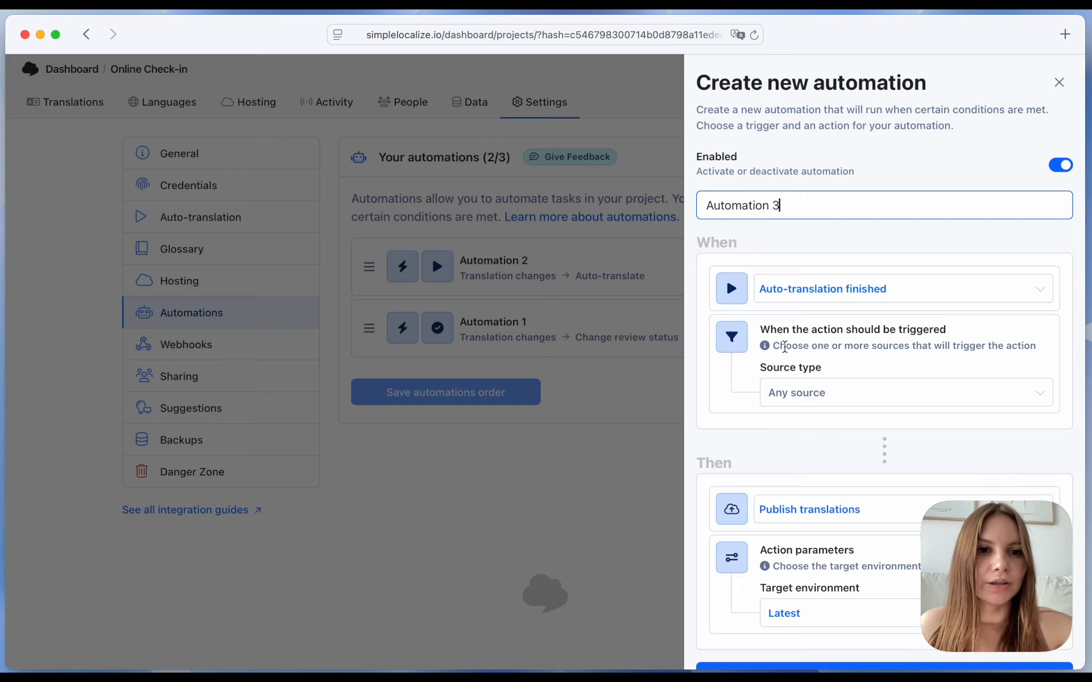
pyautogui.scroll(-2, 821, 602)
pyautogui.click(818, 620)
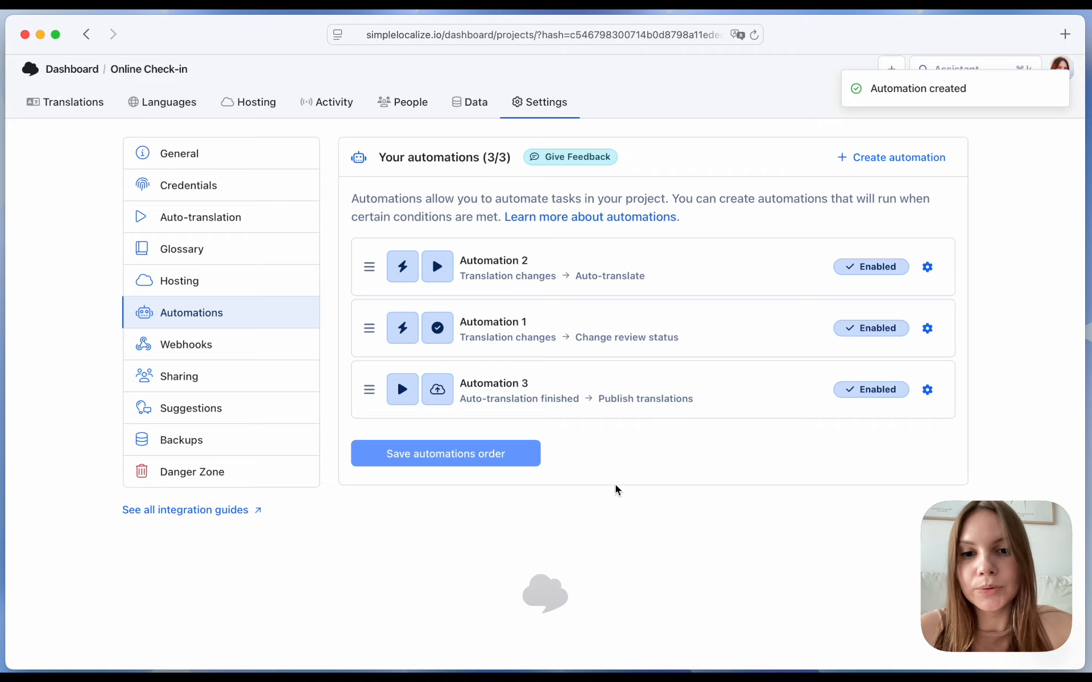
# Change the English text of guest.input.first-name to "Name" in the translations and save the changes with automations running.
pyautogui.click(65, 102)
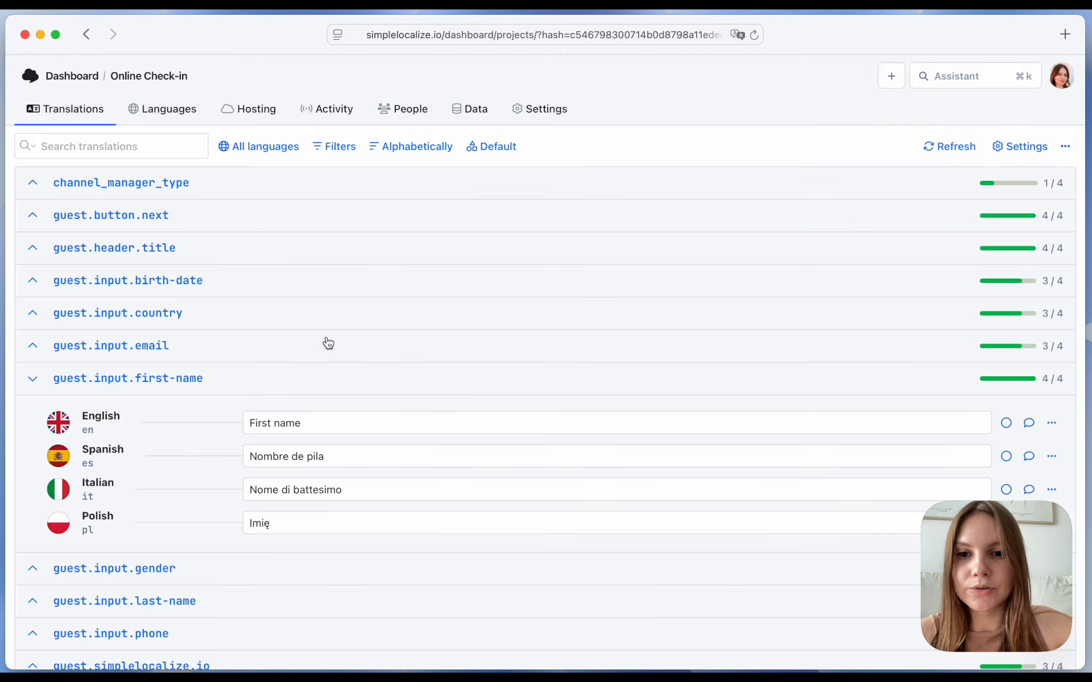
pyautogui.scroll(-3, 341, 386)
pyautogui.tripleClick(274, 279)
pyautogui.write('Name')
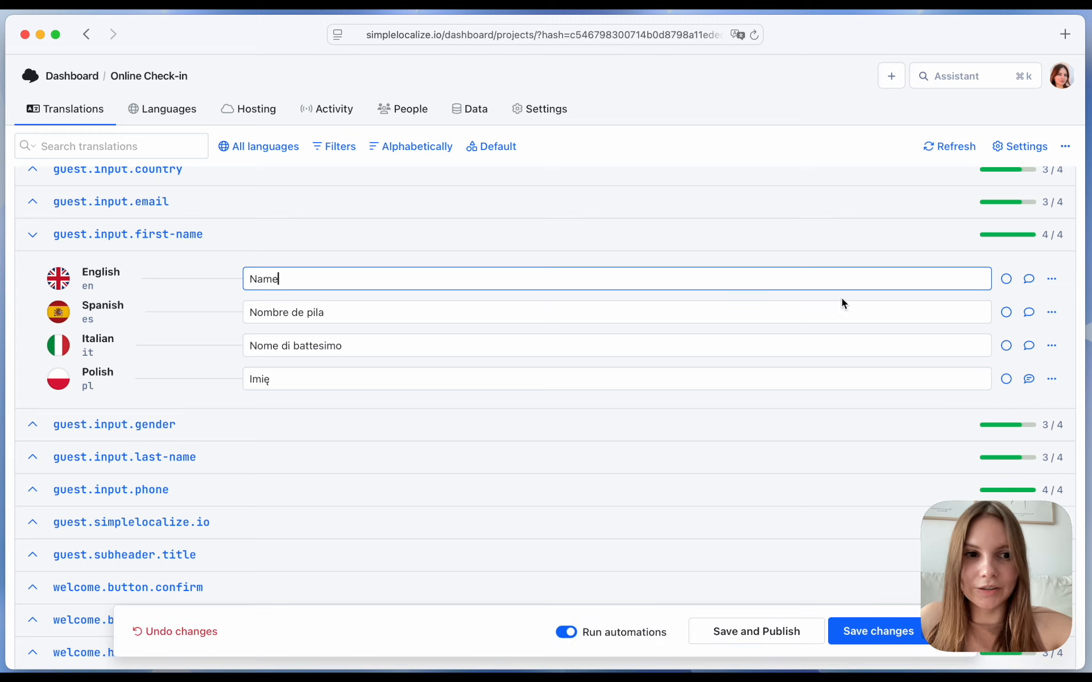
pyautogui.click(836, 637)
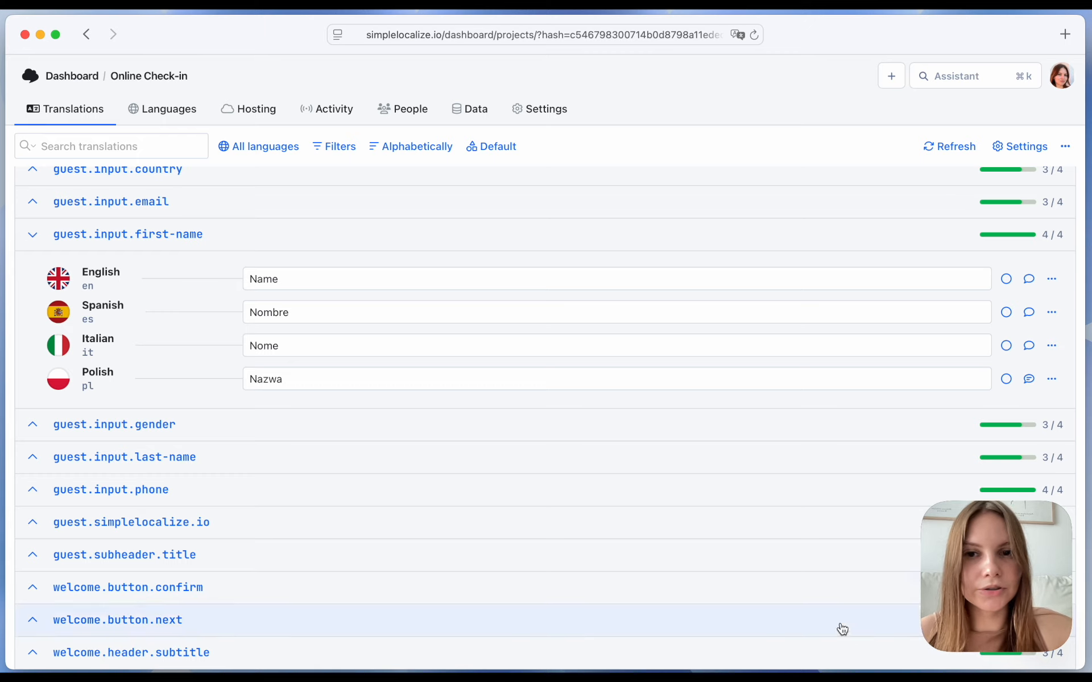
# Check the guest.input.first-name value in the hosted Spanish and Polish resources of the Latest environment, closing each resource after viewing.
pyautogui.click(253, 112)
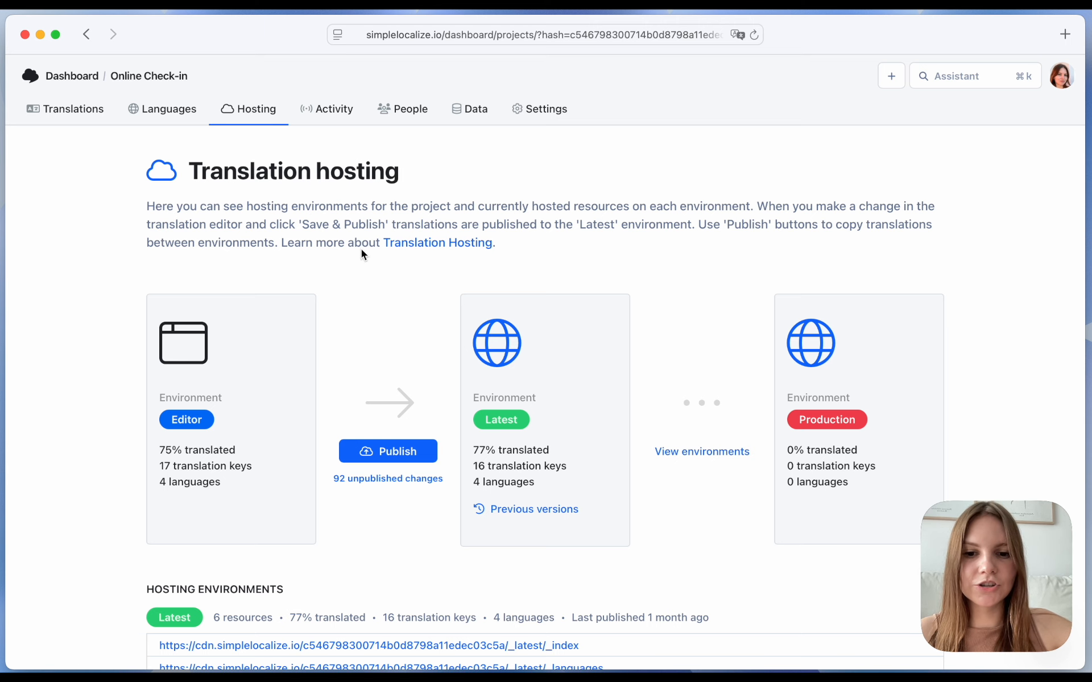
pyautogui.scroll(-3, 360, 249)
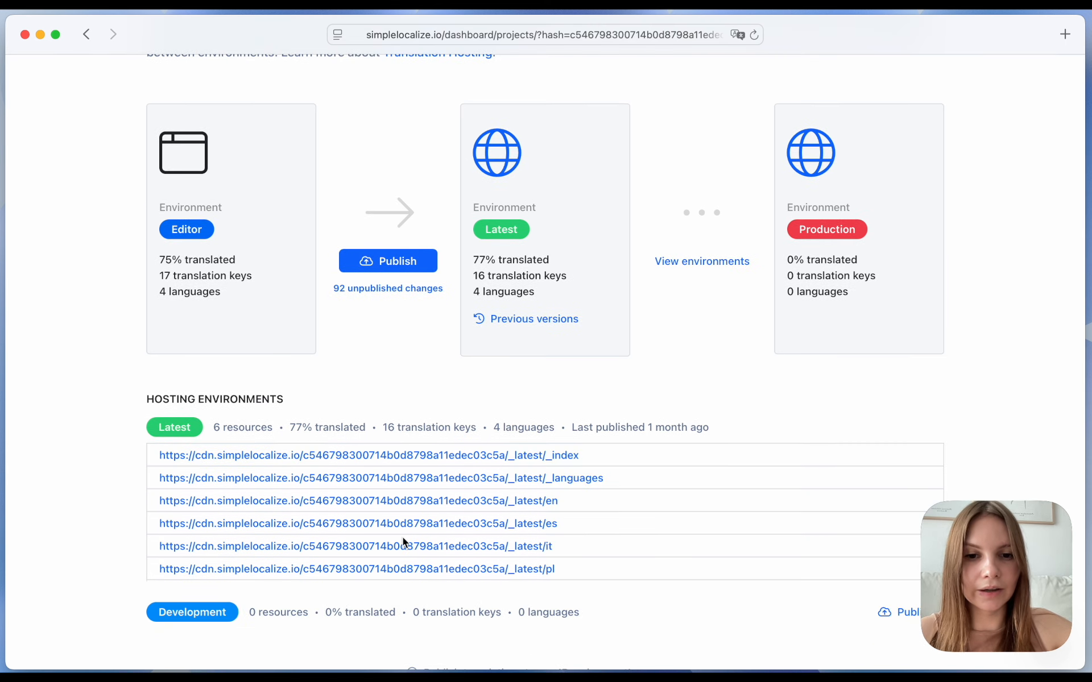
pyautogui.click(411, 526)
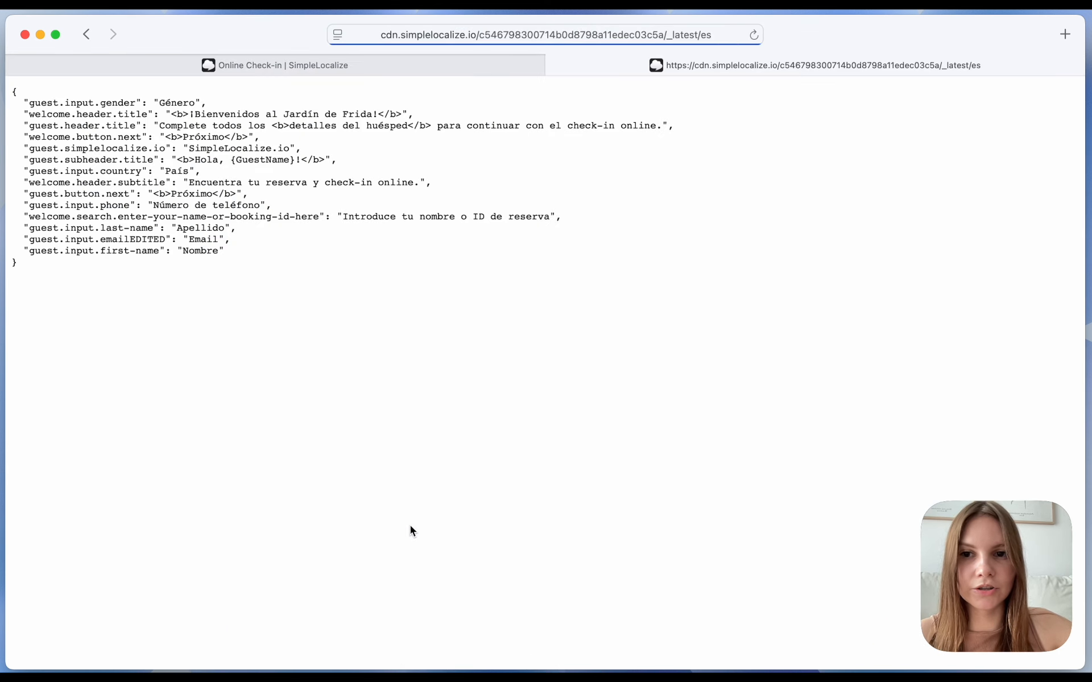
pyautogui.doubleClick(193, 251)
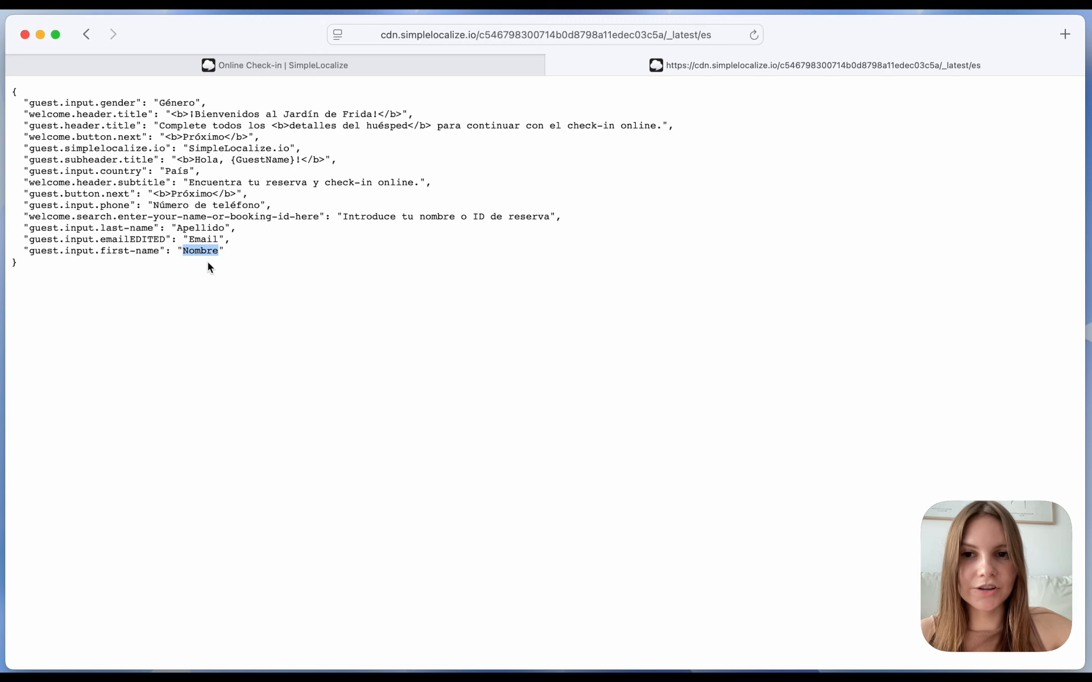
pyautogui.click(552, 64)
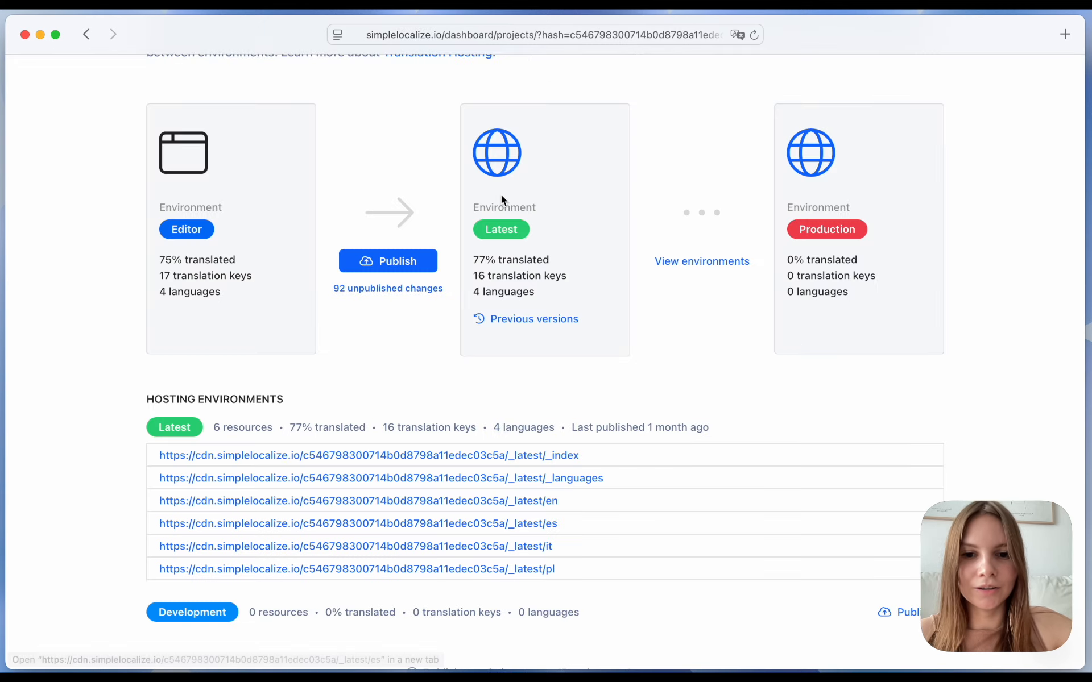
pyautogui.click(452, 569)
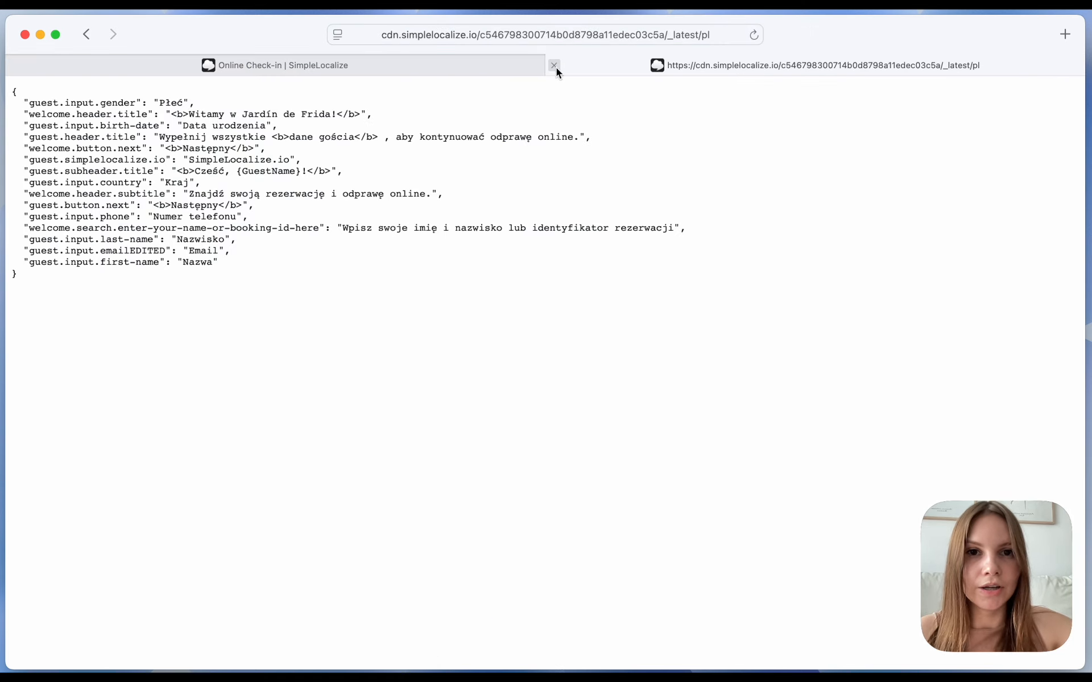
pyautogui.click(556, 66)
# Return to the project's automations list from the translation hosting page.
pyautogui.scroll(5, 586, 154)
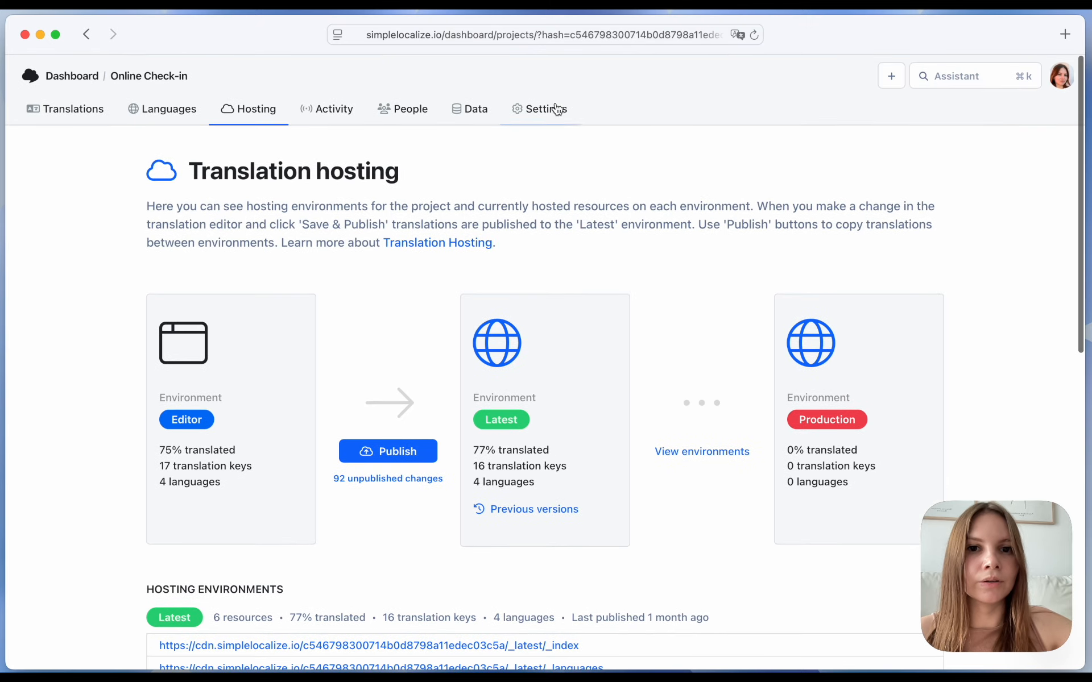
pyautogui.click(556, 108)
pyautogui.click(272, 324)
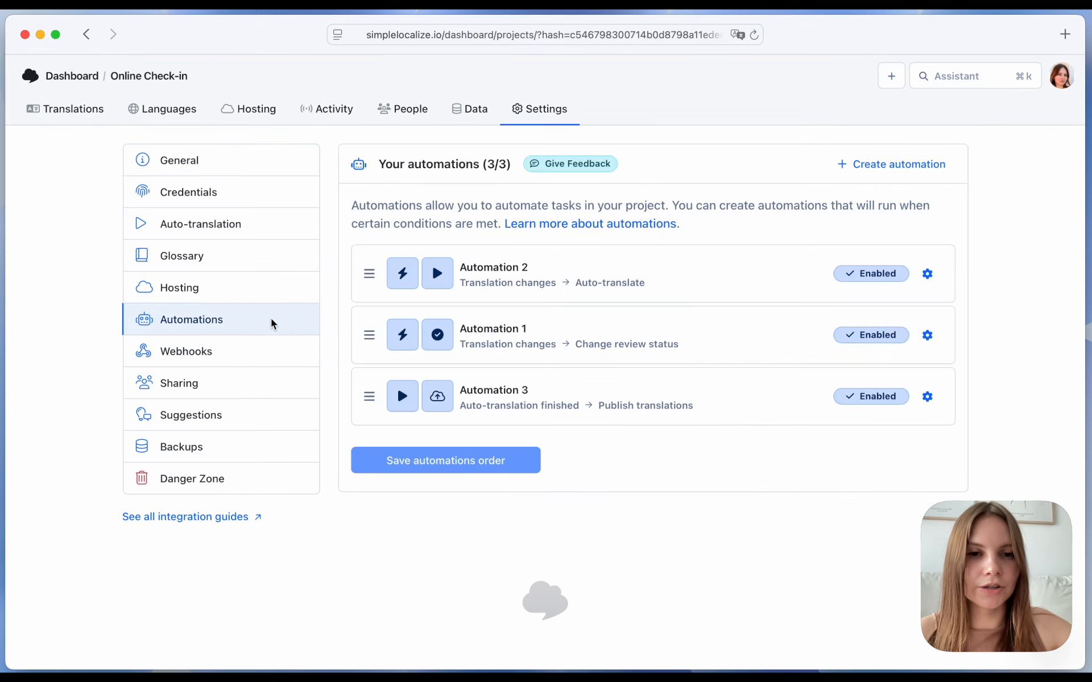